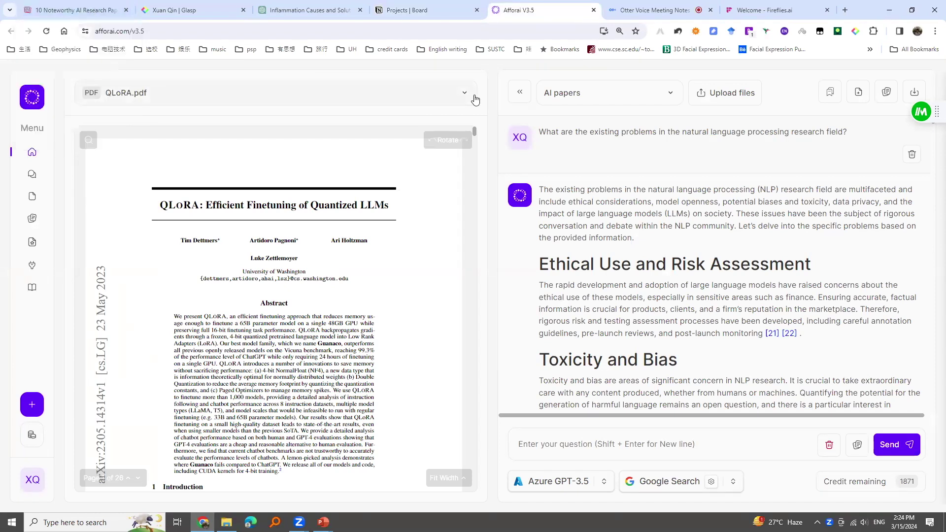
Check the list of available PDF files and review the first answer on NLP research problems down to its document retrieval results
left_click(466, 95)
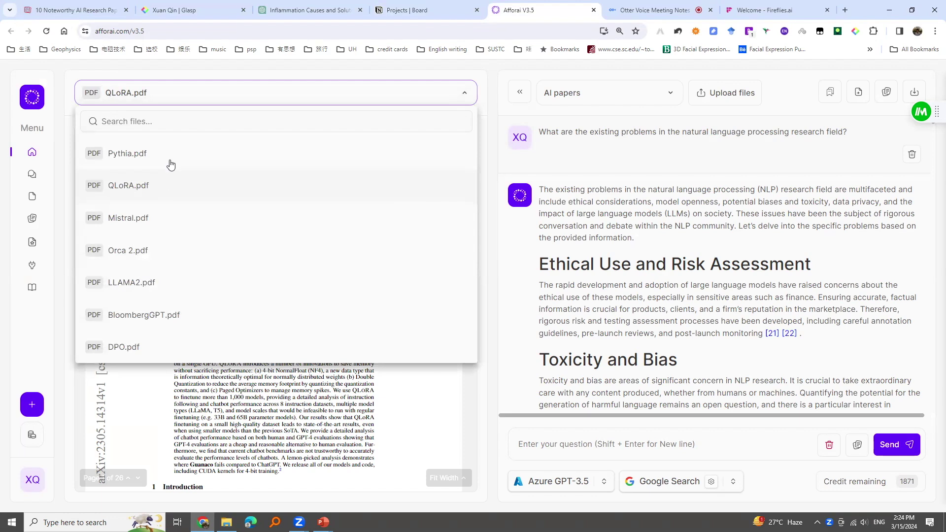
left_click(496, 280)
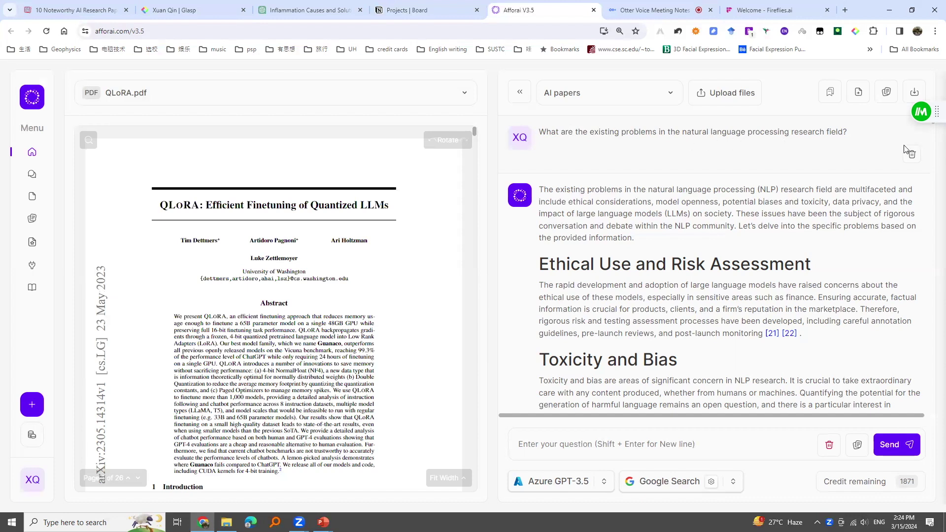
scroll(768, 187, "down", 5)
scroll(727, 220, "up", 5)
scroll(762, 286, "down", 6)
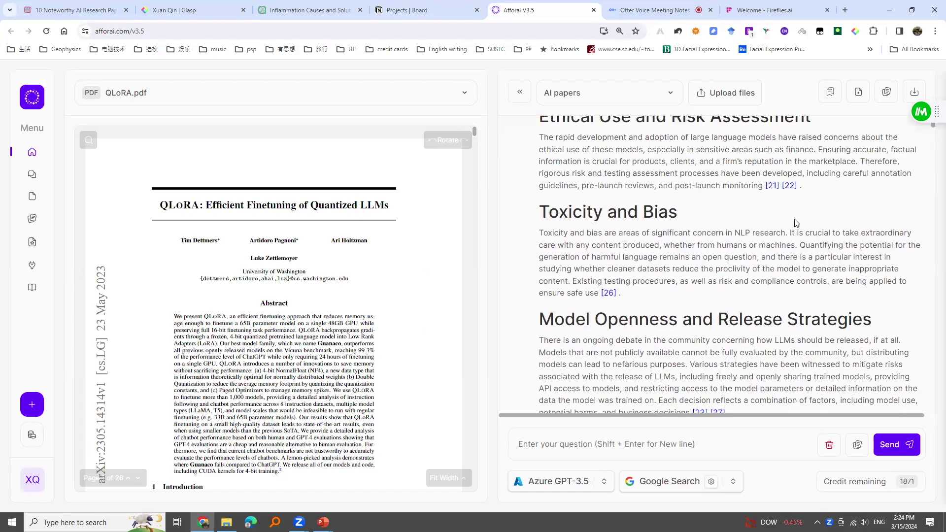
scroll(703, 259, "down", 4)
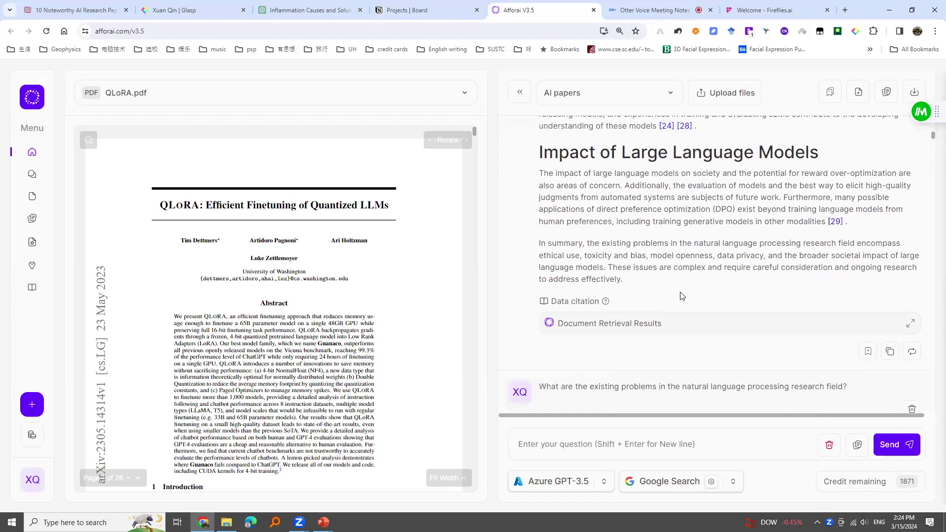
scroll(662, 303, "down", 3)
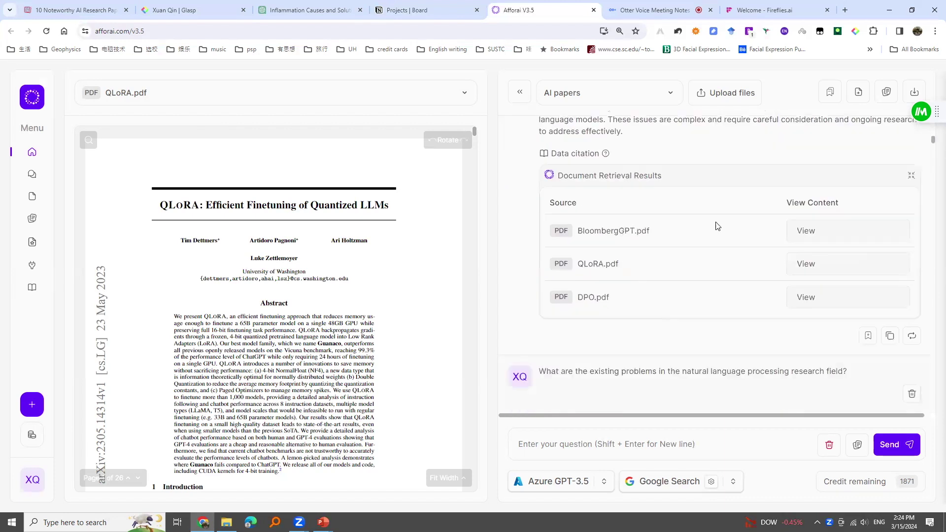
Open the first BloombergGPT.pdf citation from the document retrieval results in the file viewer
left_click(795, 234)
scroll(738, 217, "down", 3)
scroll(738, 214, "up", 3)
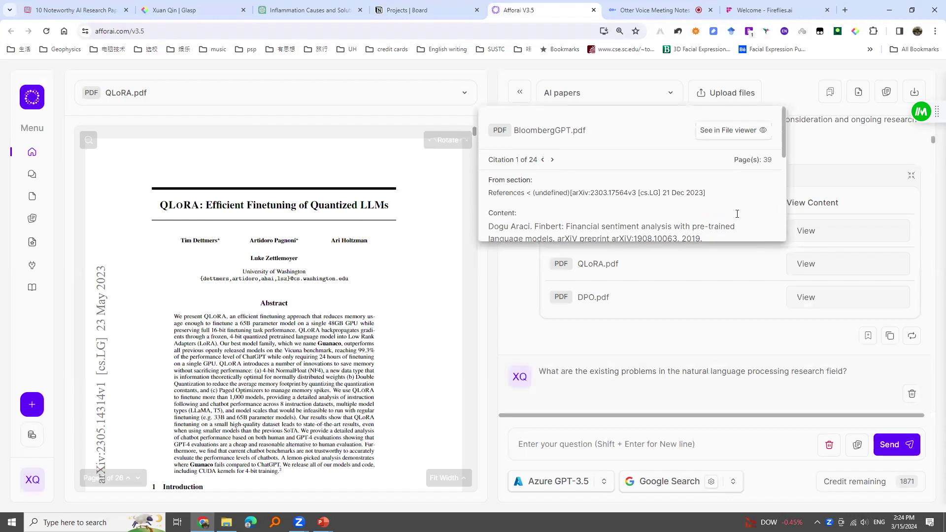
scroll(737, 214, "down", 3)
left_click(819, 154)
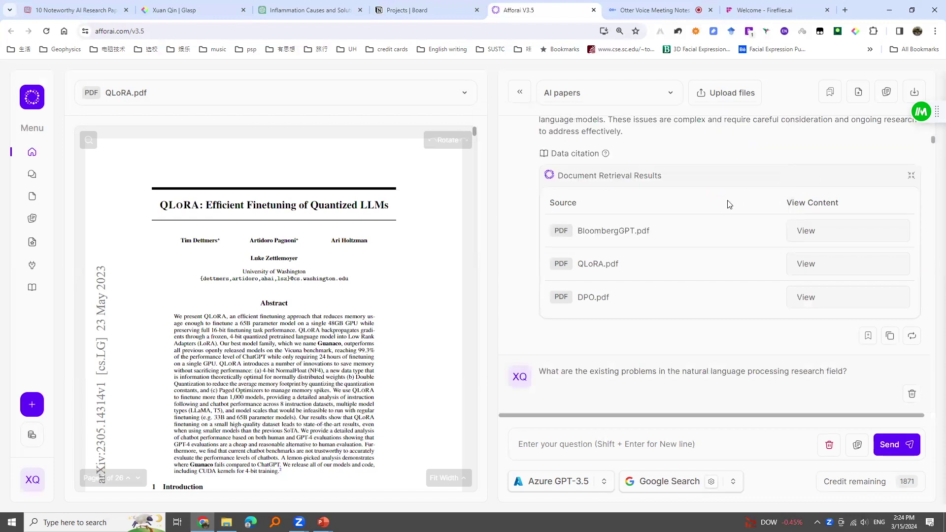
left_click(824, 239)
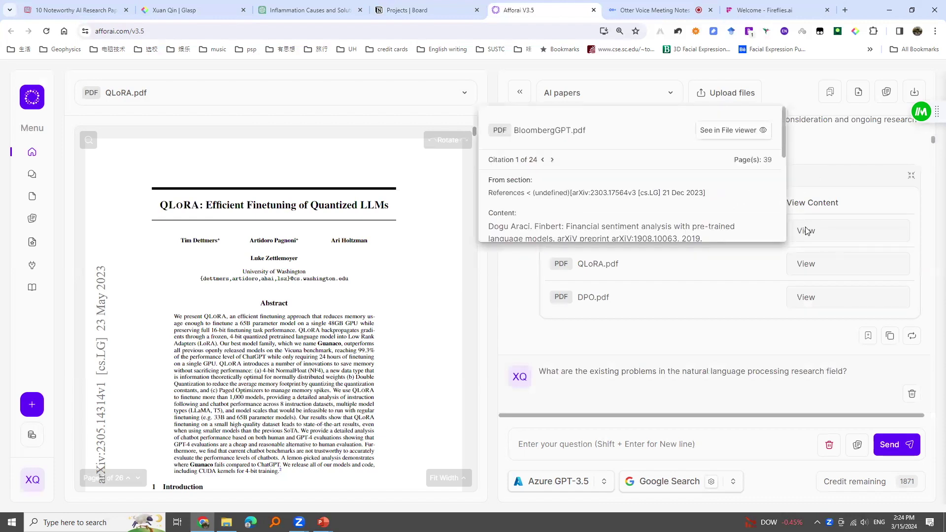
left_click(746, 130)
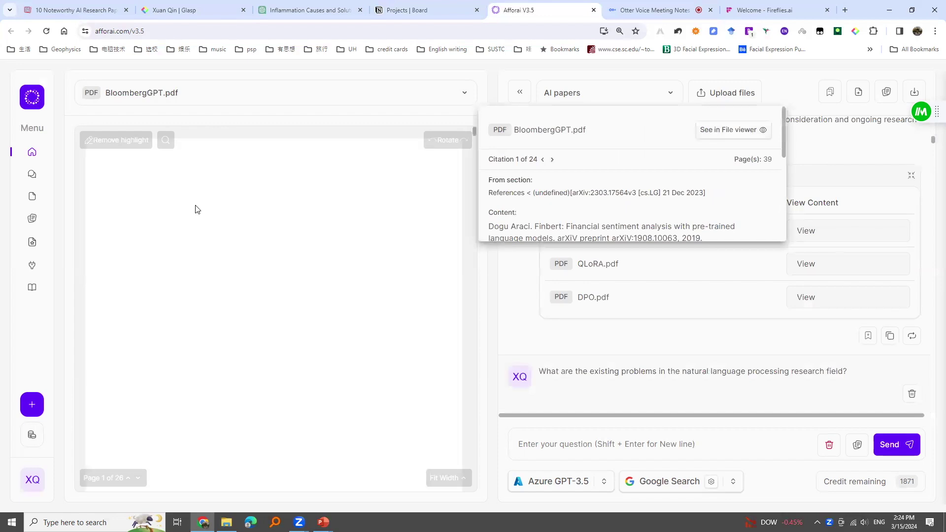
left_click(857, 148)
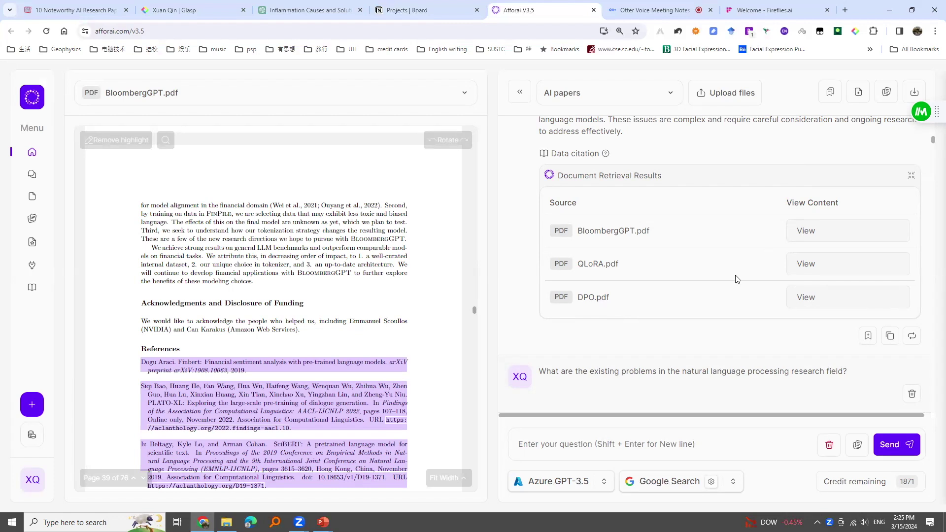
Review the second answer on NLP research problems and expand its Semantic Scholar results
scroll(714, 270, "down", 2)
scroll(729, 277, "down", 2)
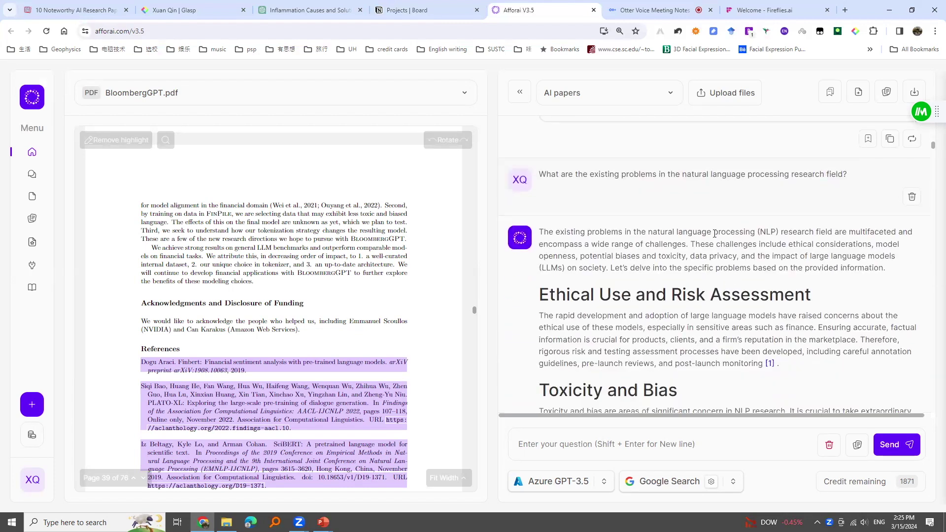
scroll(626, 215, "down", 10)
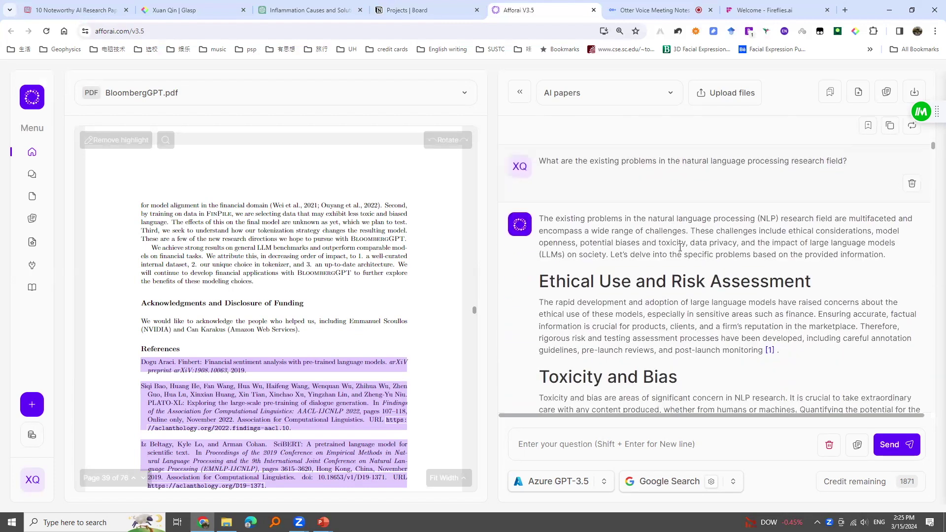
scroll(700, 273, "down", 4)
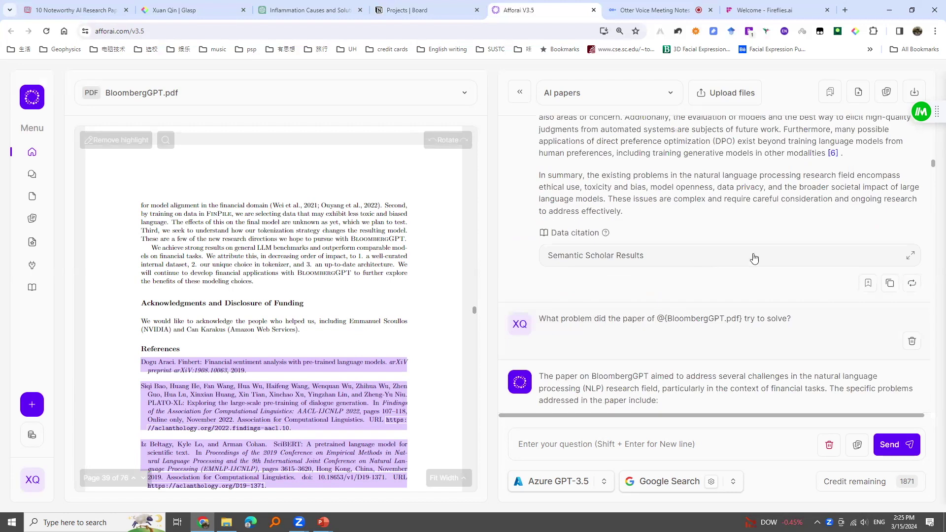
scroll(799, 260, "down", 3)
scroll(624, 246, "up", 3)
scroll(632, 283, "down", 2)
scroll(645, 306, "up", 2)
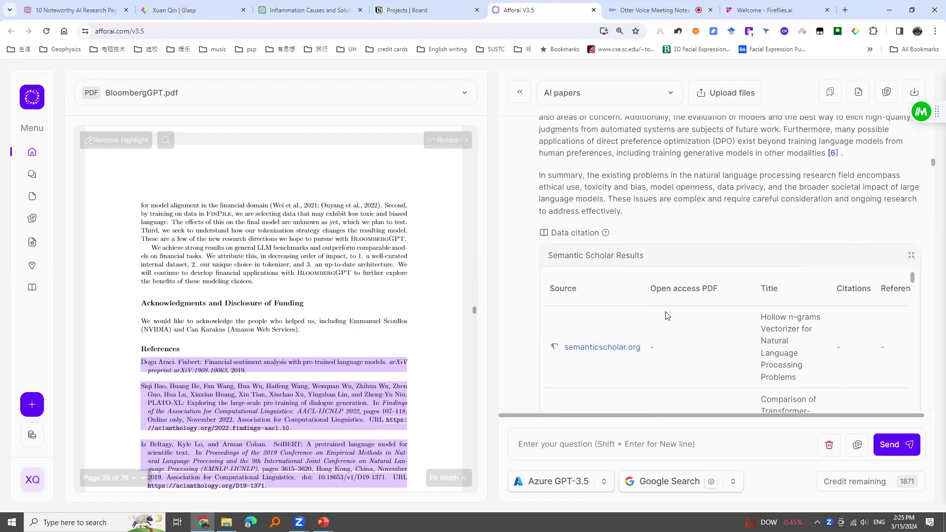
Browse the papers cited in the Semantic Scholar results, looking at sources, titles and citations, and collapse the list
scroll(625, 311, "down", 2)
scroll(620, 295, "down", 1)
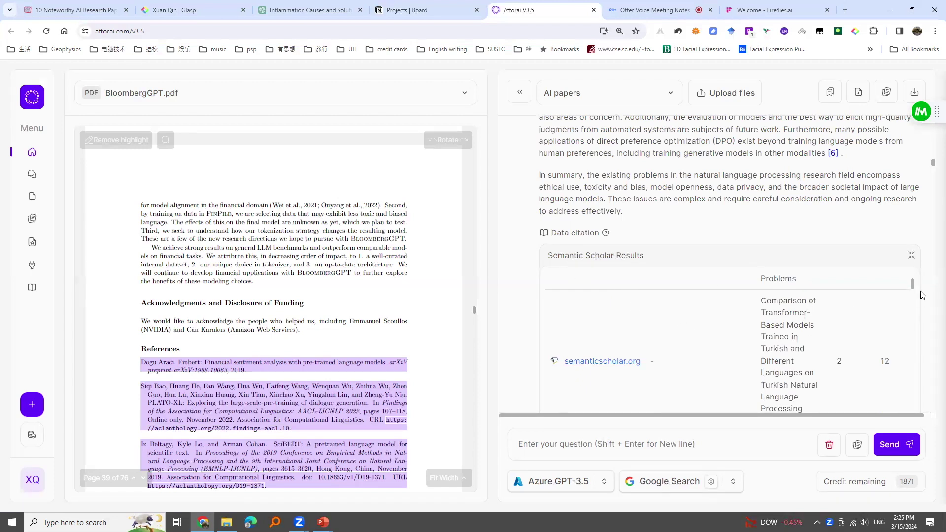
scroll(796, 310, "down", 3)
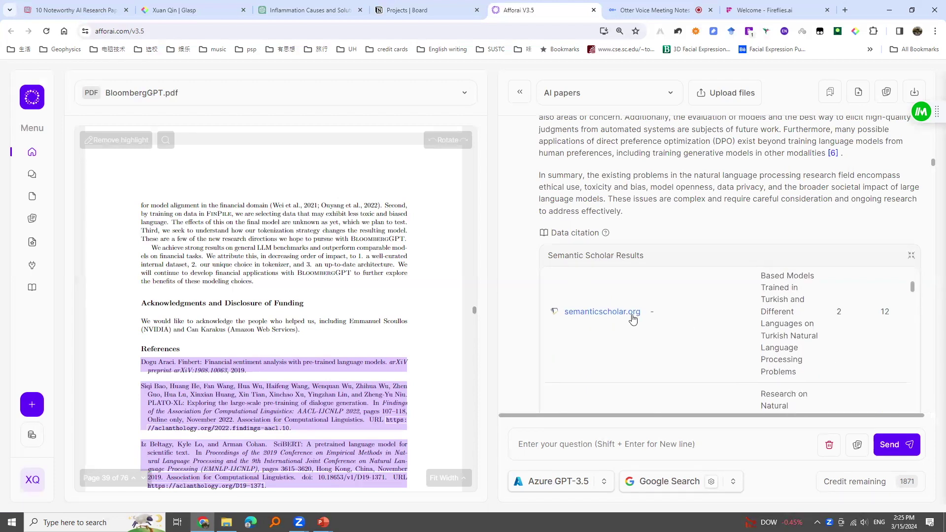
scroll(709, 322, "down", 3)
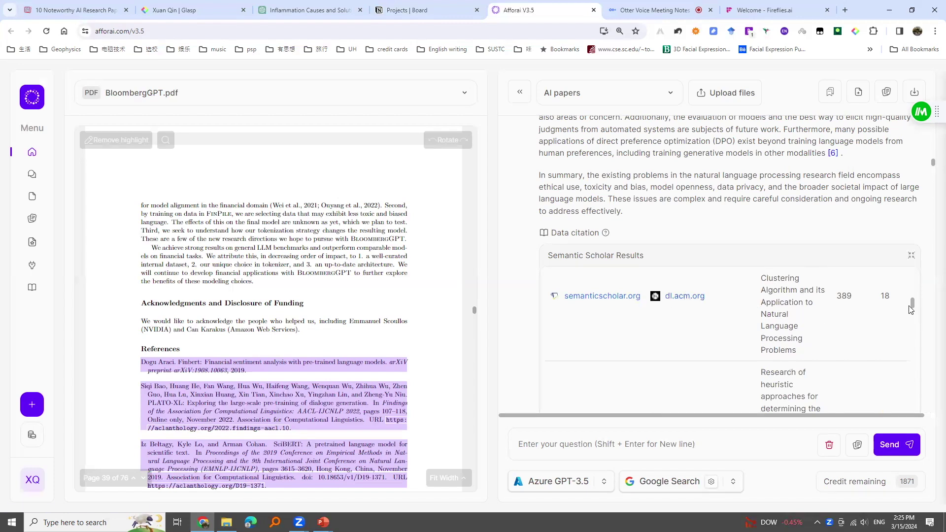
scroll(915, 316, "down", 3)
scroll(914, 316, "down", 3)
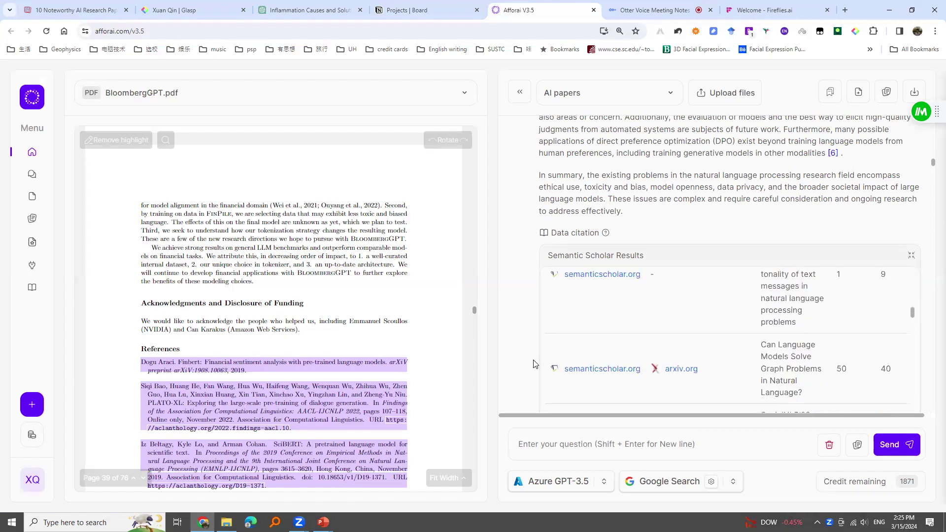
scroll(774, 362, "down", 5)
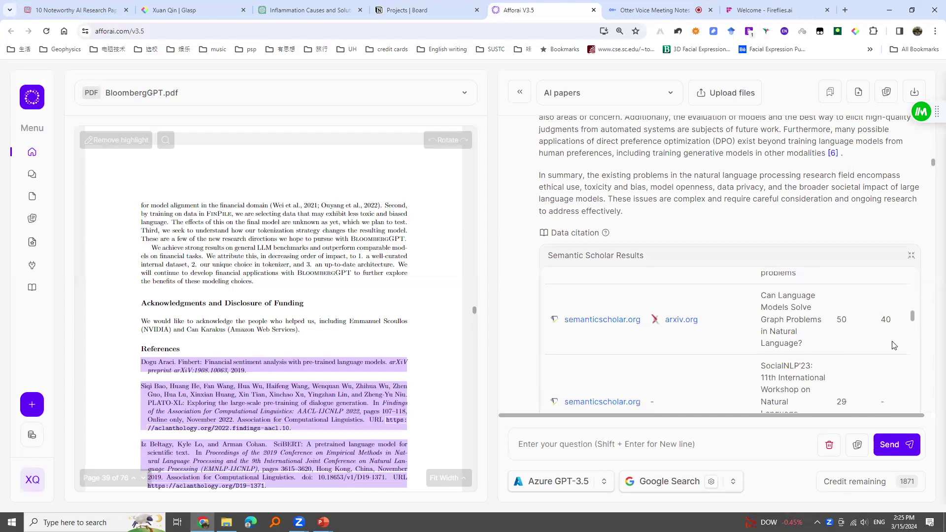
scroll(902, 342, "down", 5)
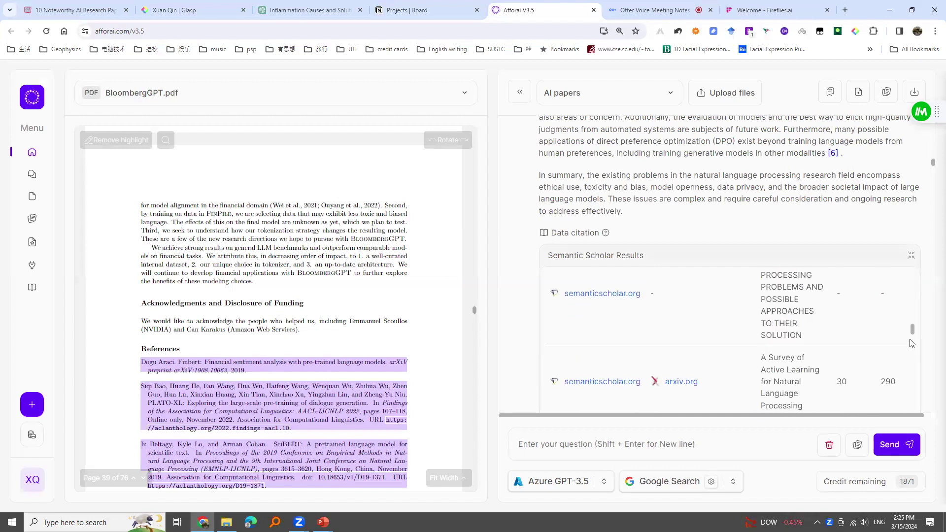
scroll(875, 350, "down", 5)
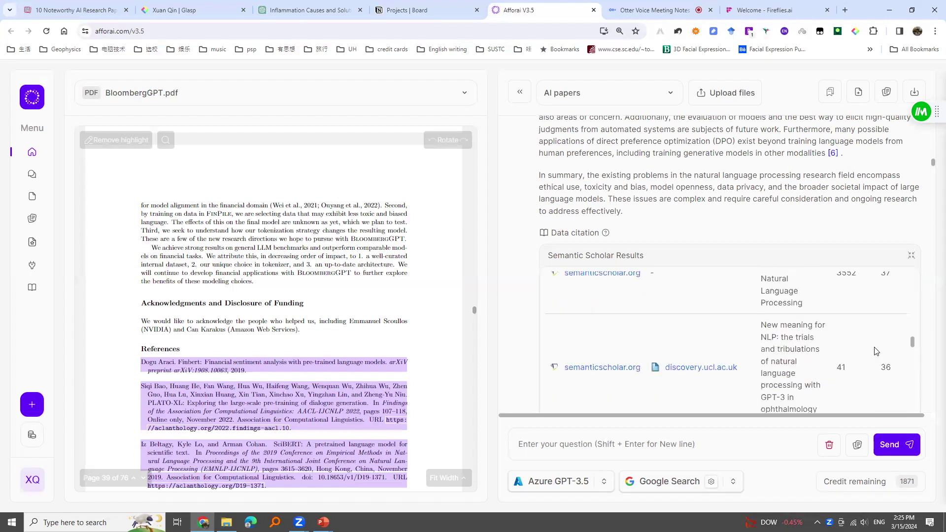
left_click(911, 255)
Highlight the @{BloombergGPT.pdf} file reference in the question about which problem the paper tries to solve
scroll(826, 252, "down", 2)
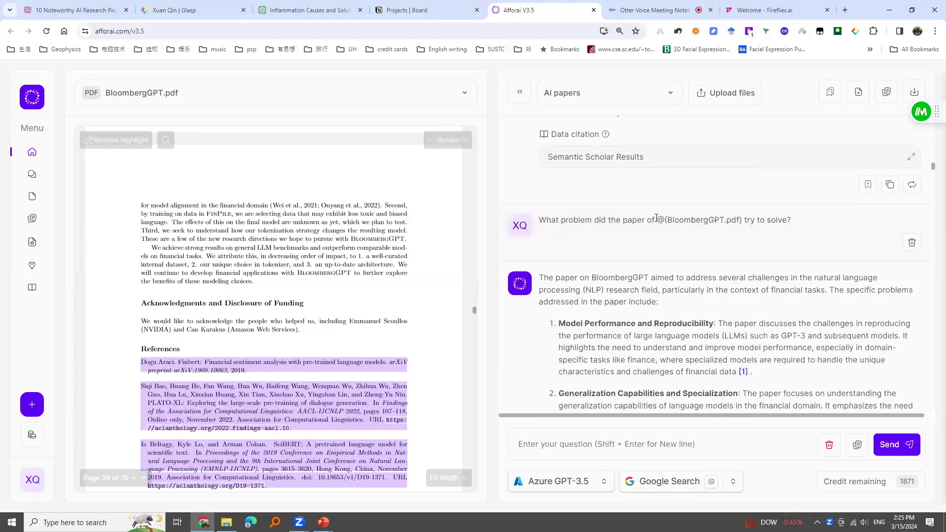
left_click_drag(657, 221, 744, 223)
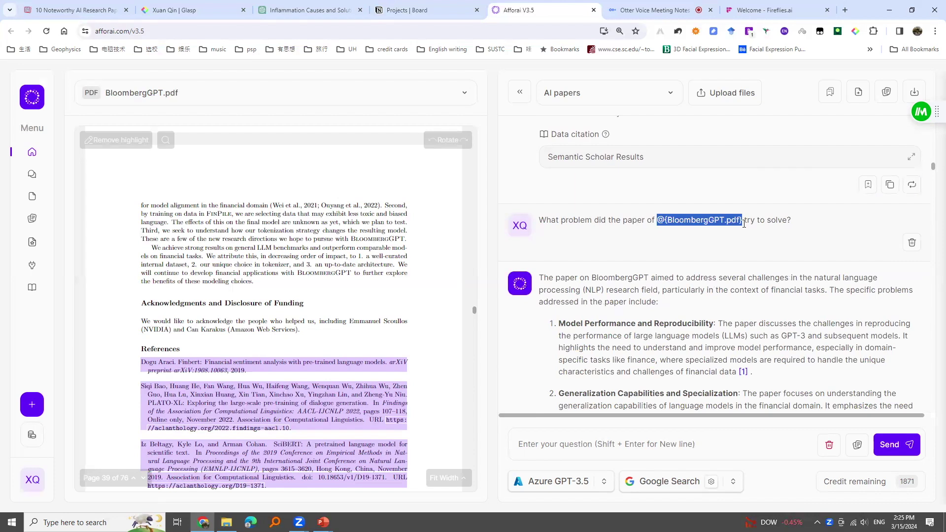
left_click(748, 255)
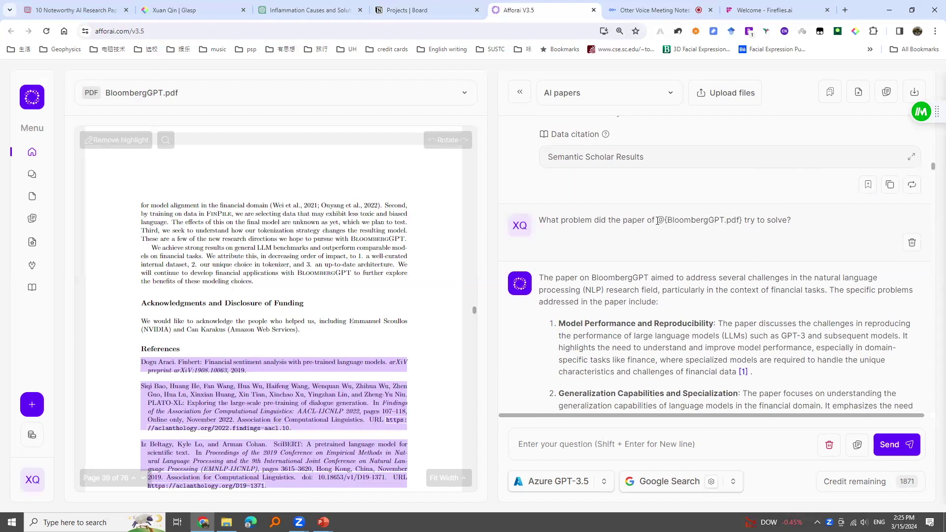
left_click_drag(658, 221, 745, 223)
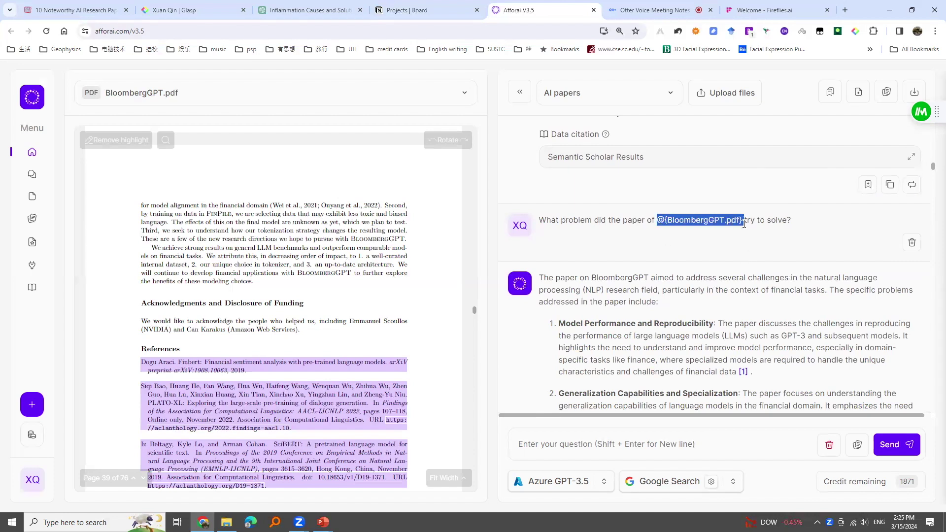
left_click(661, 223)
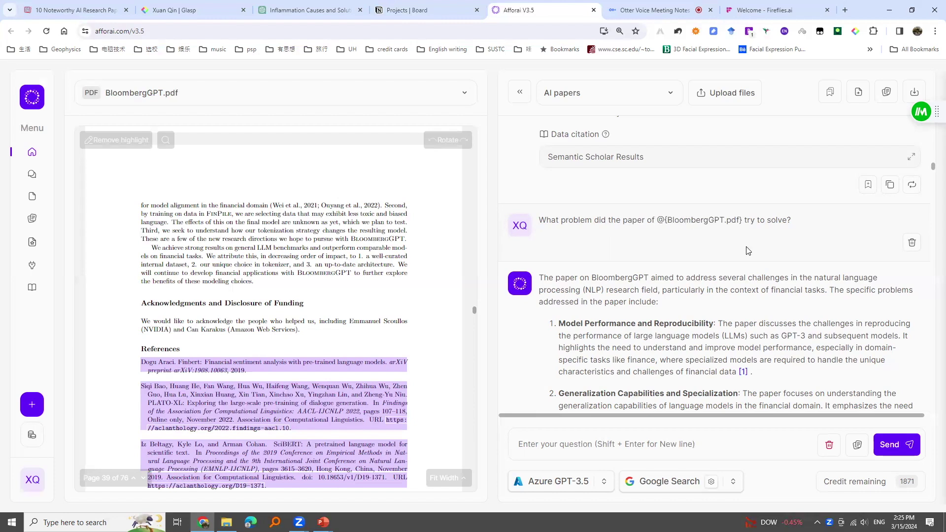
Read through the answer on the challenges the BloombergGPT paper addresses, including its numbered points and summary
scroll(773, 316, "down", 4)
scroll(772, 316, "up", 4)
scroll(745, 291, "down", 1)
scroll(745, 291, "down", 3)
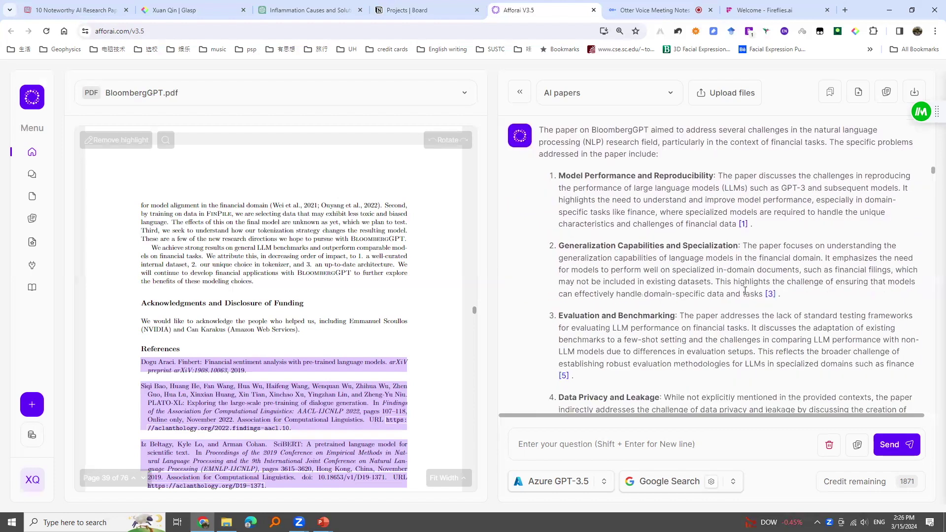
scroll(745, 290, "down", 1)
scroll(745, 290, "down", 2)
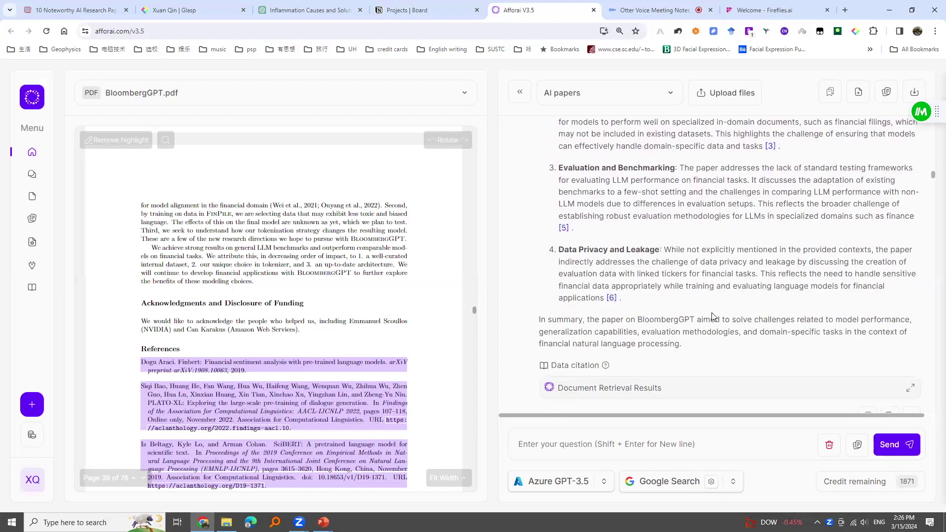
scroll(802, 246, "up", 4)
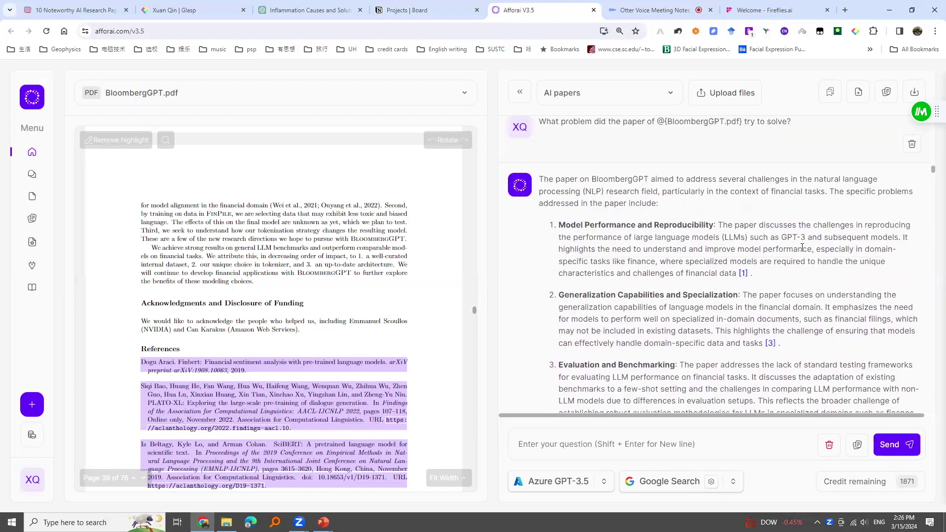
View the connectable prompts and review the follow-up questions on BloombergGPT's evaluation metrics, training methods and training data
left_click(890, 99)
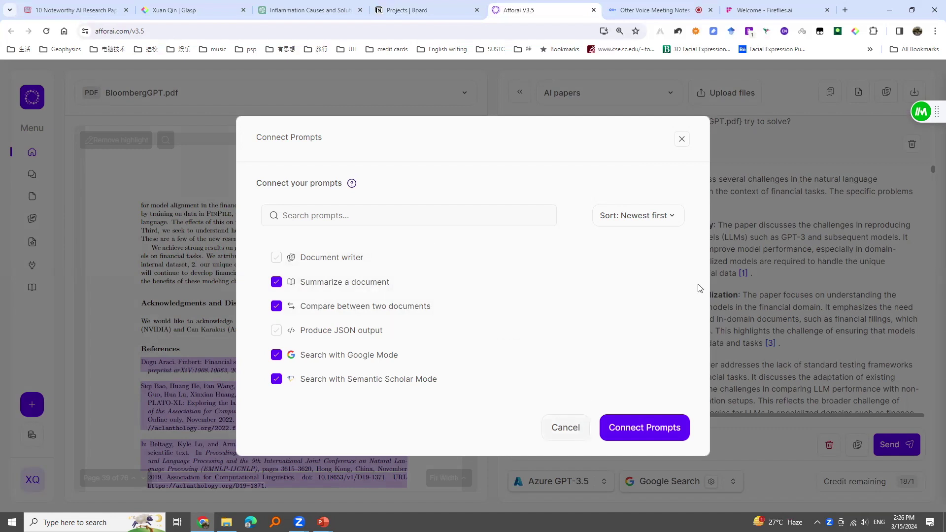
scroll(701, 288, "down", 8)
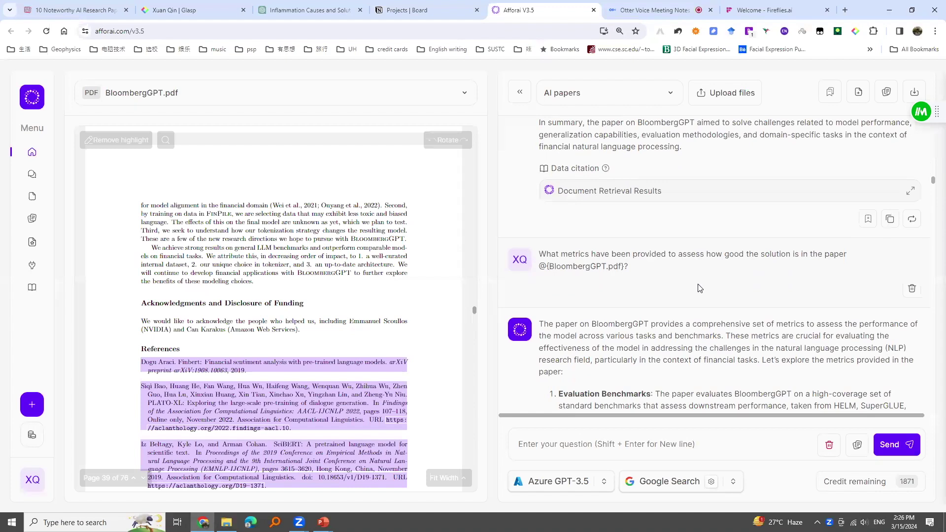
scroll(700, 289, "down", 1)
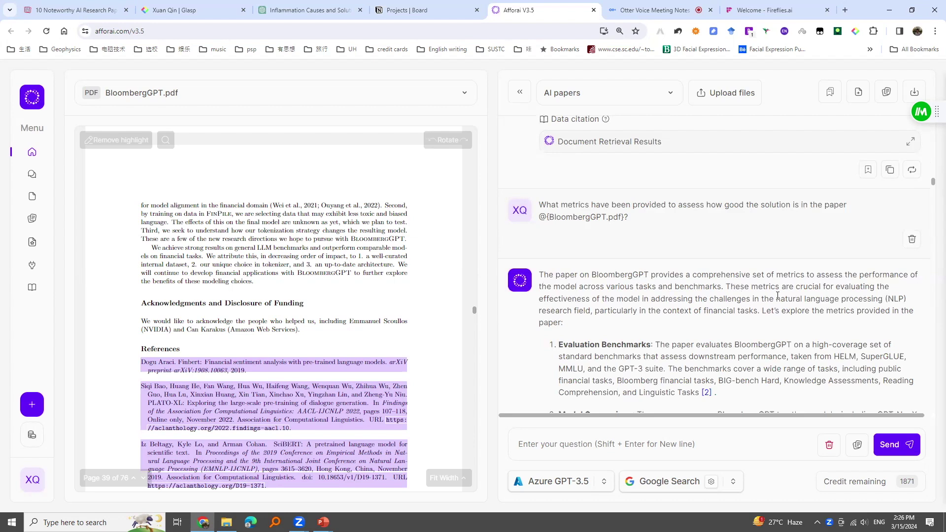
scroll(778, 296, "down", 10)
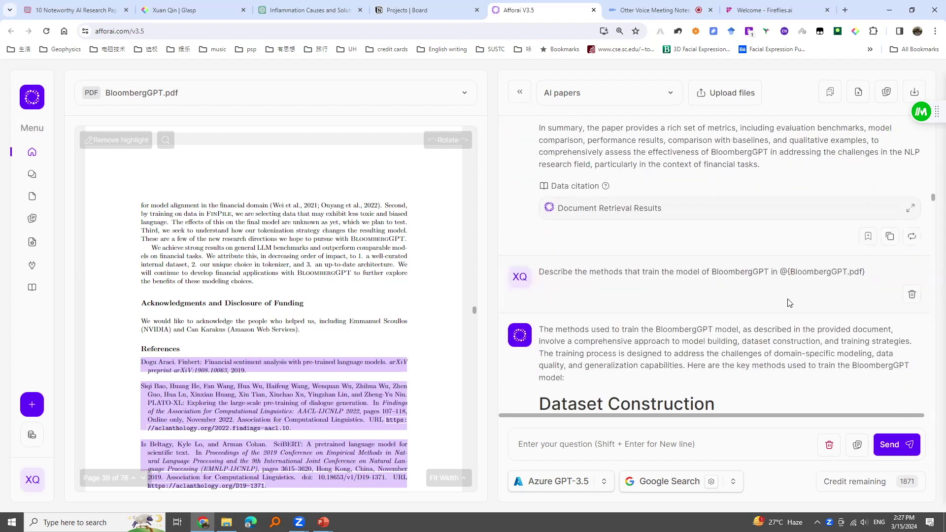
scroll(787, 304, "down", 15)
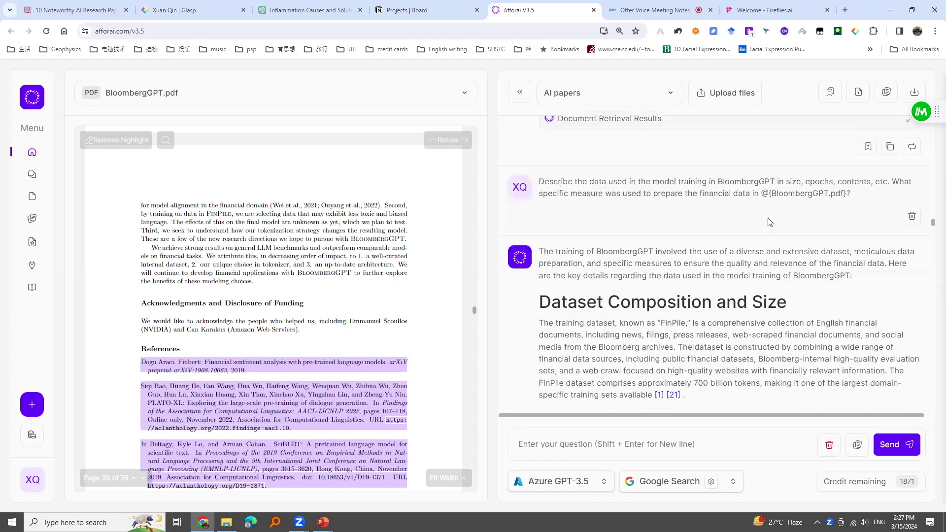
scroll(793, 271, "down", 1)
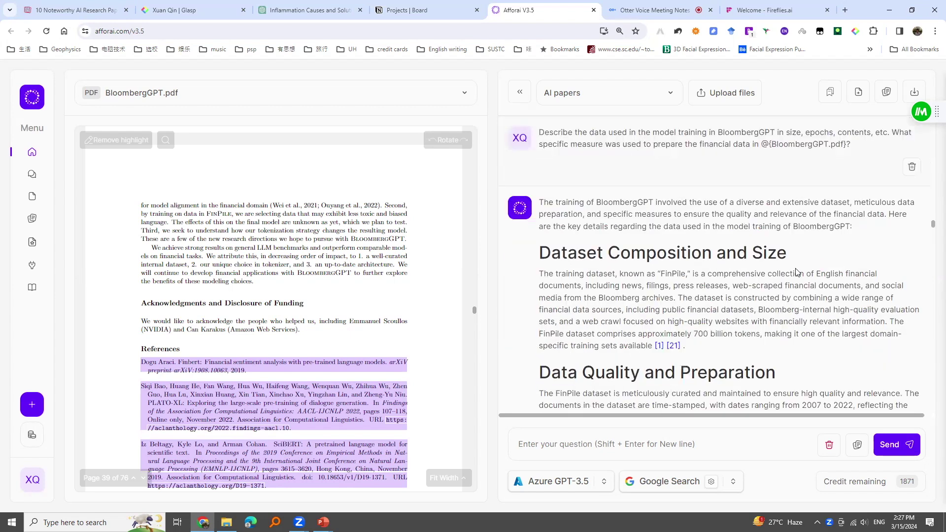
Review the question and answer on BloombergGPT's limitations and future research directions in Finance LLM
scroll(797, 270, "down", 10)
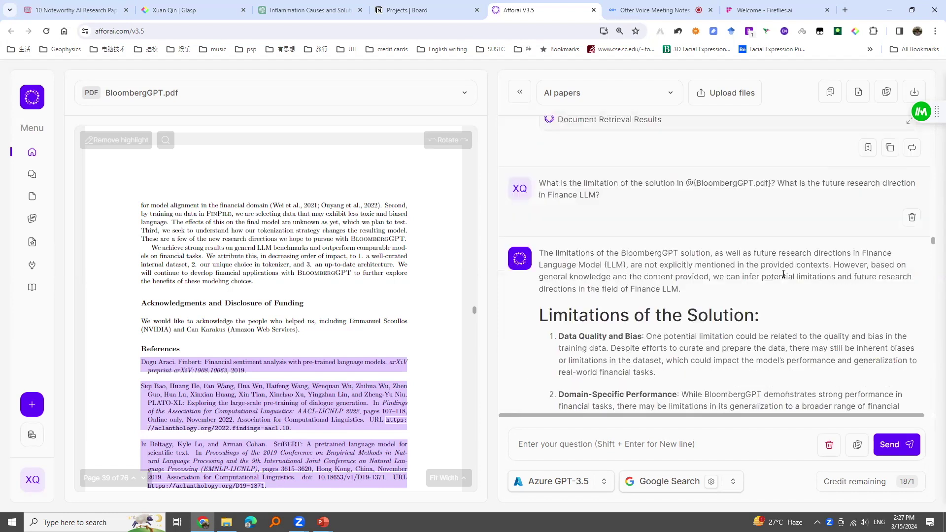
scroll(789, 258, "down", 4)
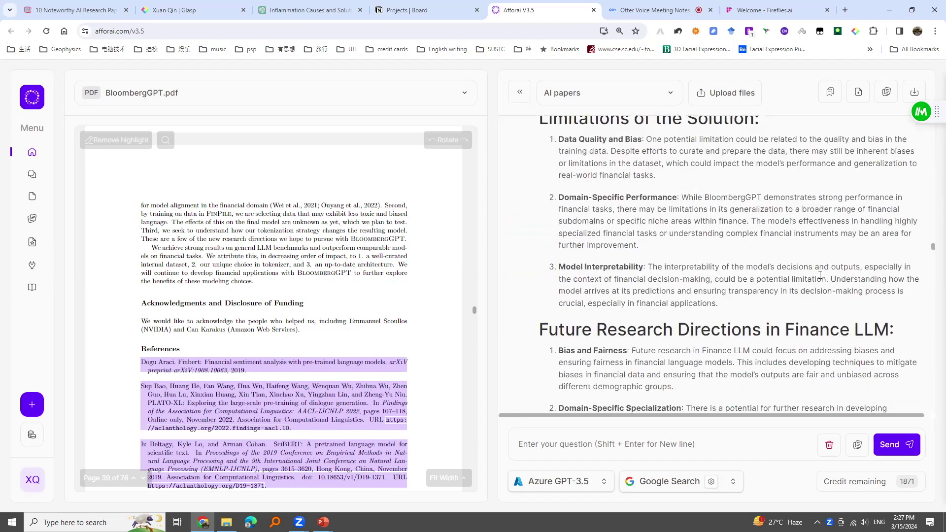
scroll(726, 266, "up", 3)
scroll(725, 217, "up", 1)
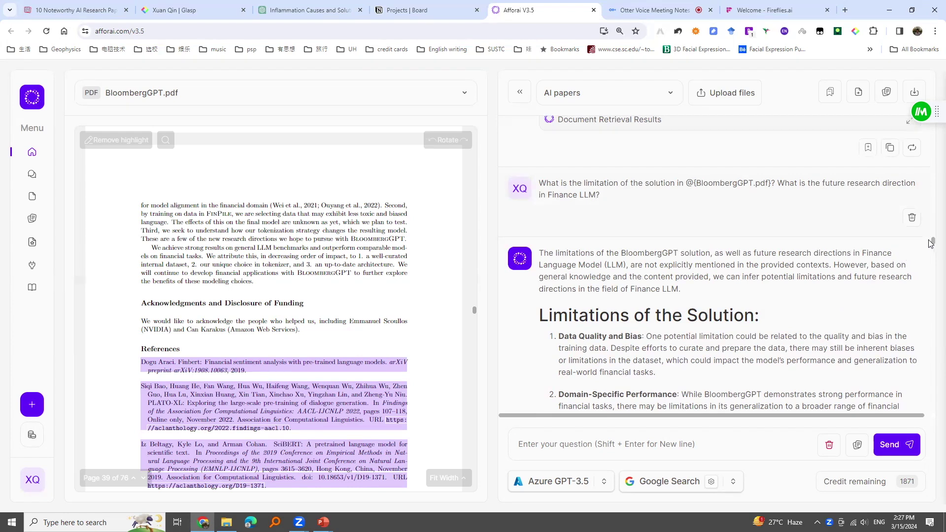
Find the answer on LLM hallucination, expand its document retrieval results to check the cited sources, and collapse them
left_click_drag(933, 244, 933, 250)
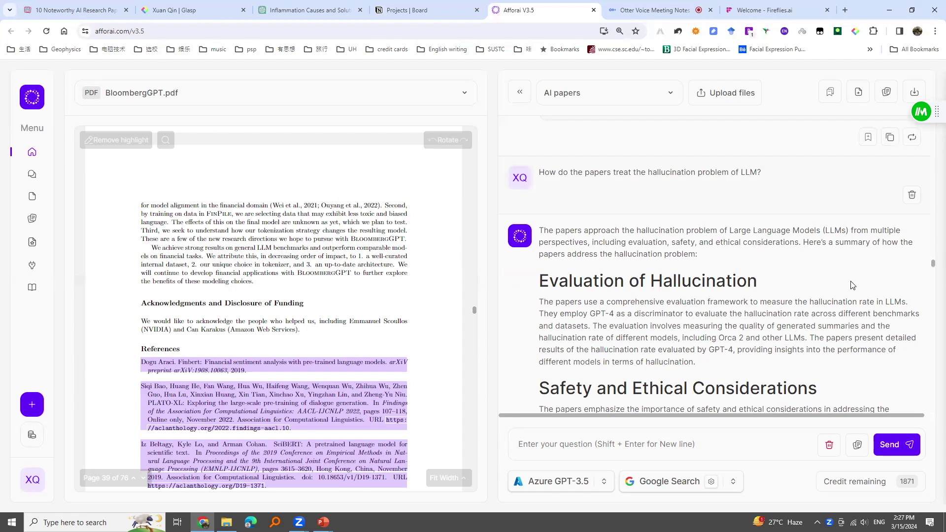
scroll(909, 284, "down", 2)
scroll(909, 283, "down", 10)
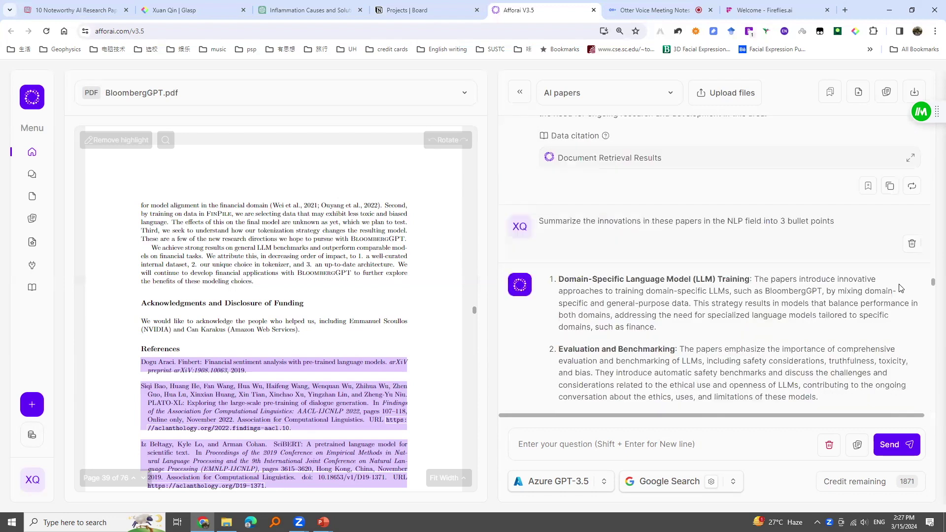
left_click(870, 156)
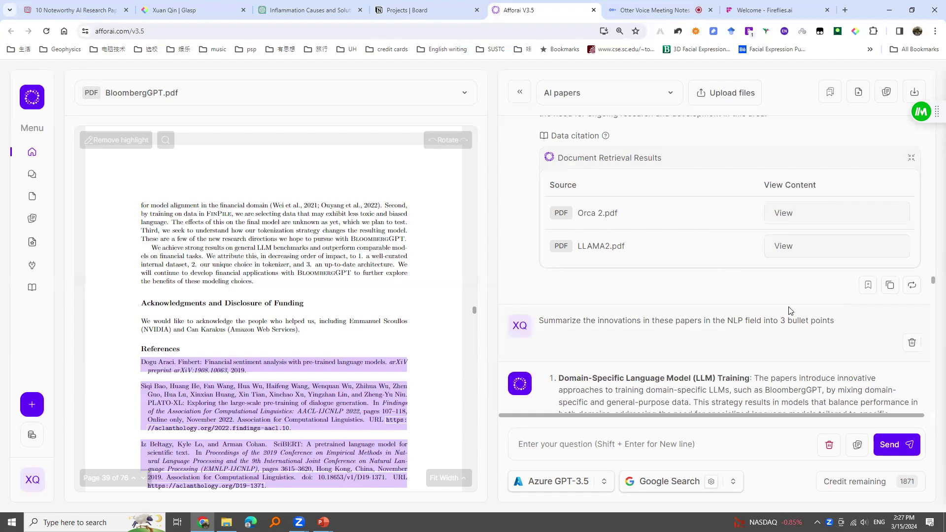
scroll(813, 291, "up", 2)
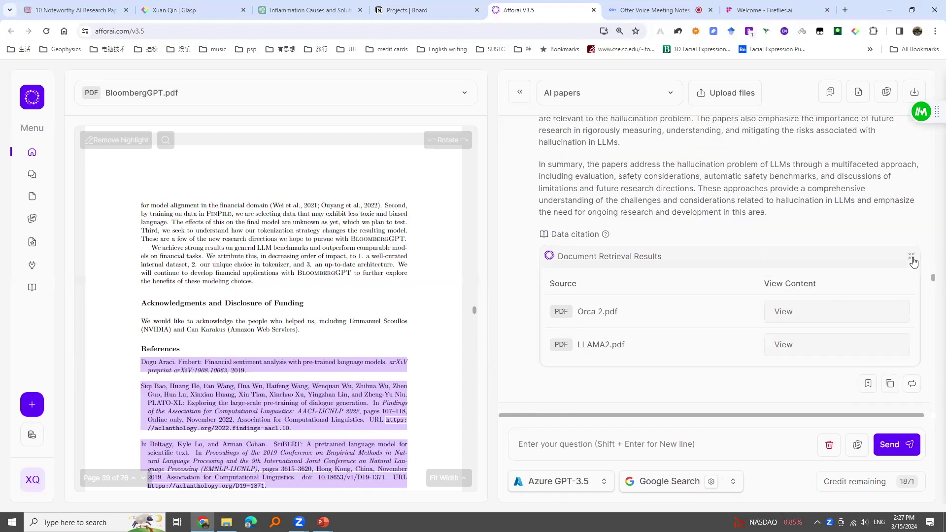
left_click(912, 259)
Read the three-bullet summary of NLP innovations and the follow-up question on Retrieval augmented generation (RAG)
scroll(815, 296, "down", 3)
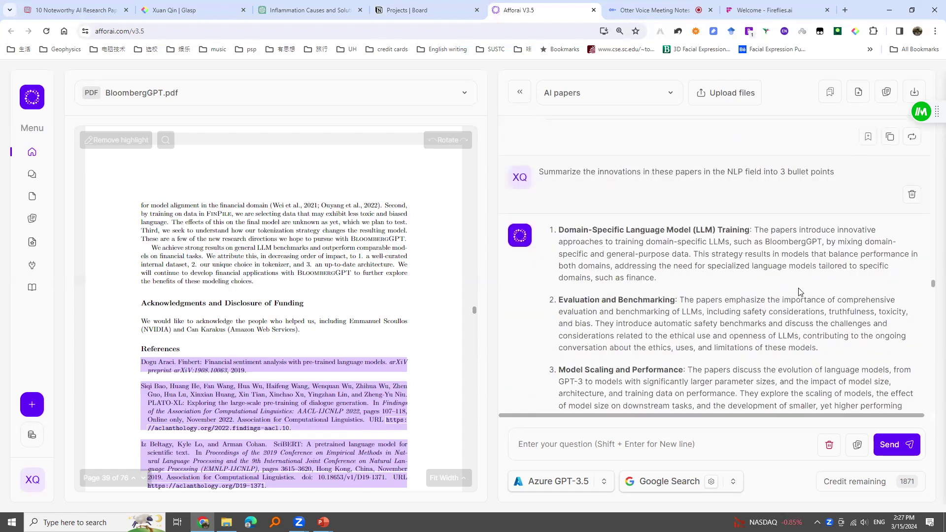
scroll(850, 298, "down", 1)
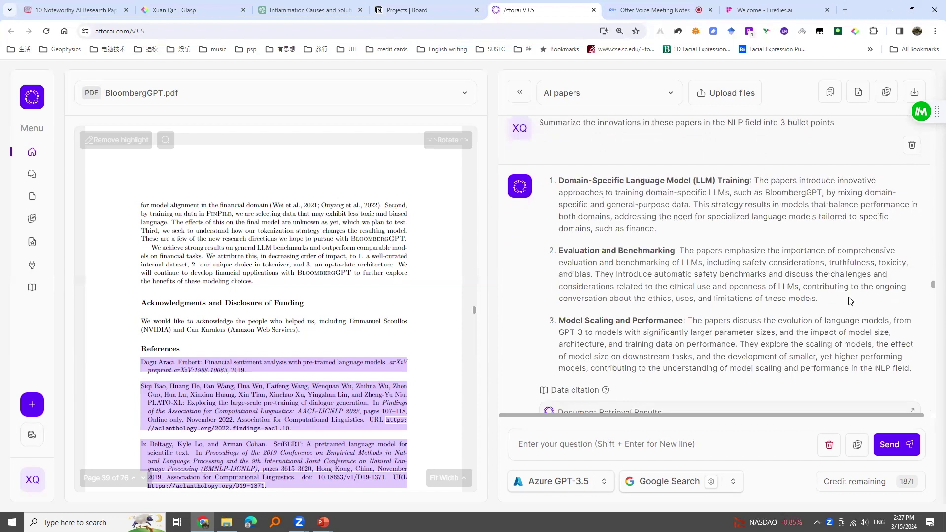
scroll(849, 301, "down", 10)
scroll(850, 301, "up", 4)
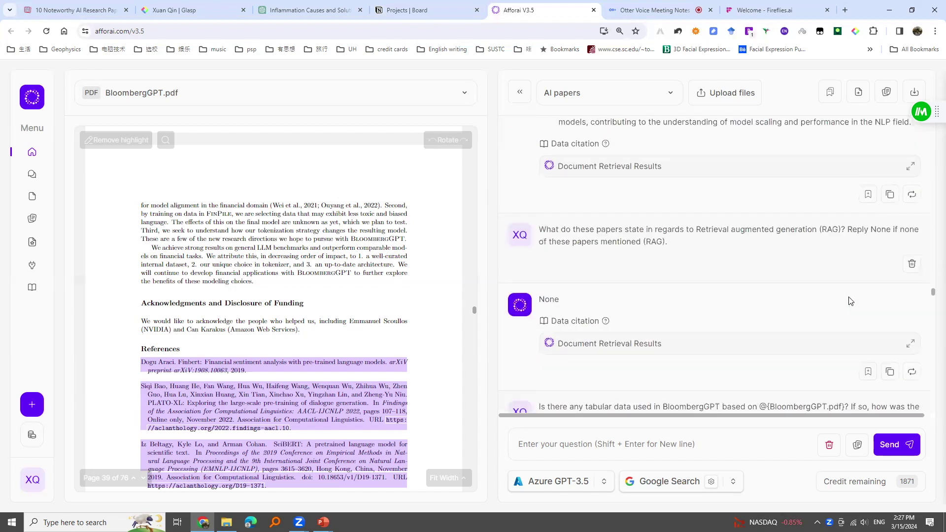
Skim the conversation from the reinforcement learning question through the chapter-by-chapter summary of Mistral.pdf
scroll(850, 301, "down", 10)
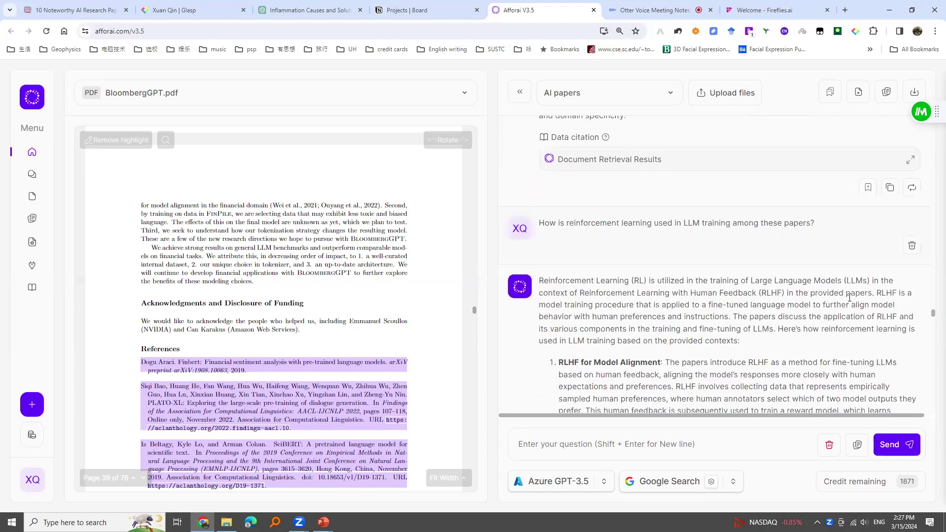
scroll(850, 298, "down", 10)
scroll(859, 314, "down", 10)
scroll(859, 315, "down", 10)
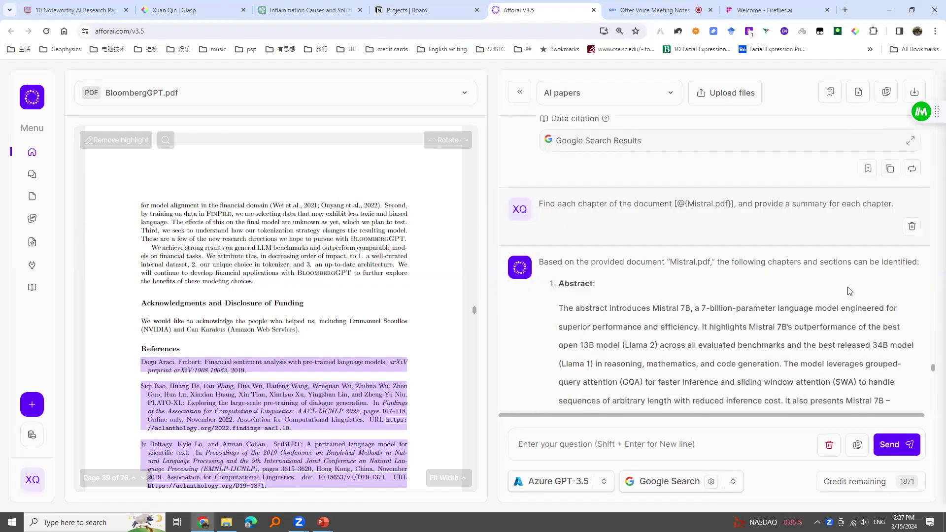
scroll(759, 295, "down", 8)
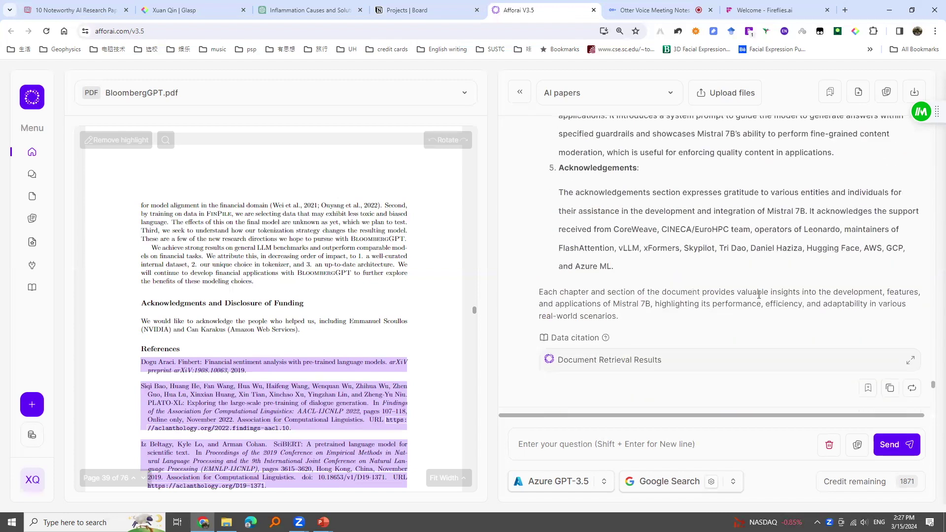
Highlight the [@{LLAMA2.pdf}] file reference in the question comparing the findings of two research papers
scroll(759, 295, "down", 4)
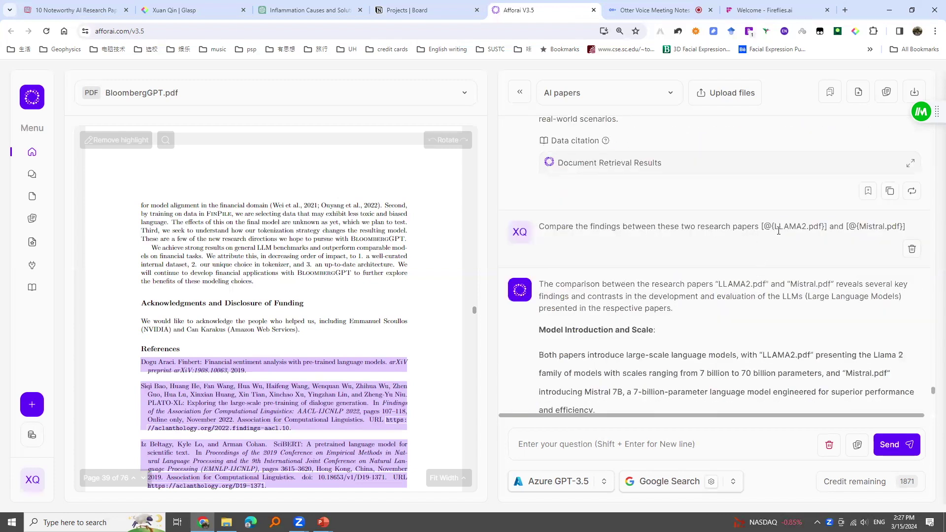
left_click_drag(775, 229, 823, 225)
left_click(825, 272)
left_click_drag(762, 227, 827, 228)
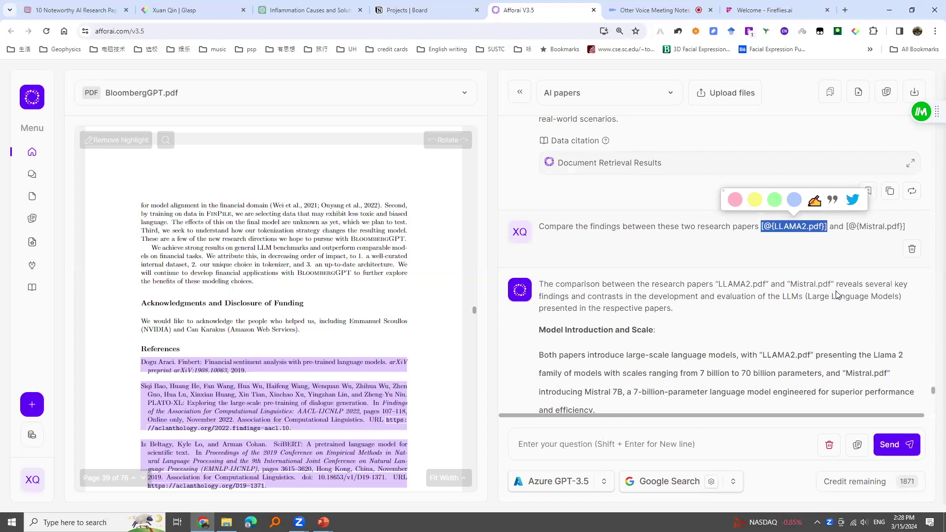
Read the comparison of LLAMA2.pdf and Mistral.pdf from model scale to the closing summary, highlighting 7B and the LLAMA2.pdf mention
scroll(837, 295, "down", 2)
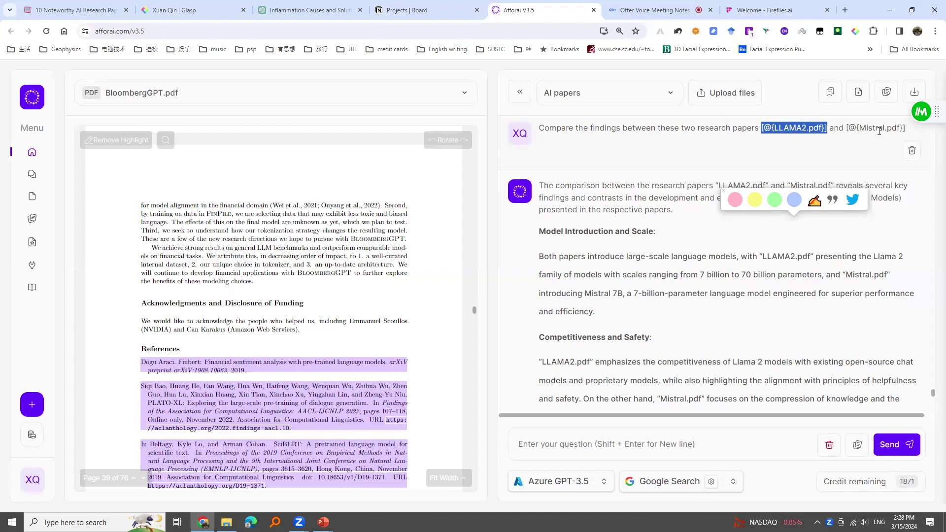
double_click(617, 293)
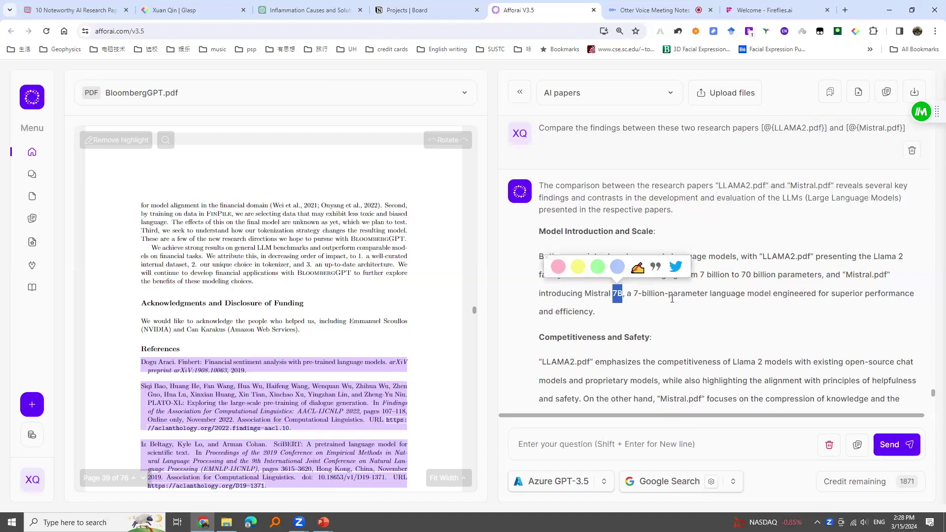
left_click_drag(760, 257, 828, 261)
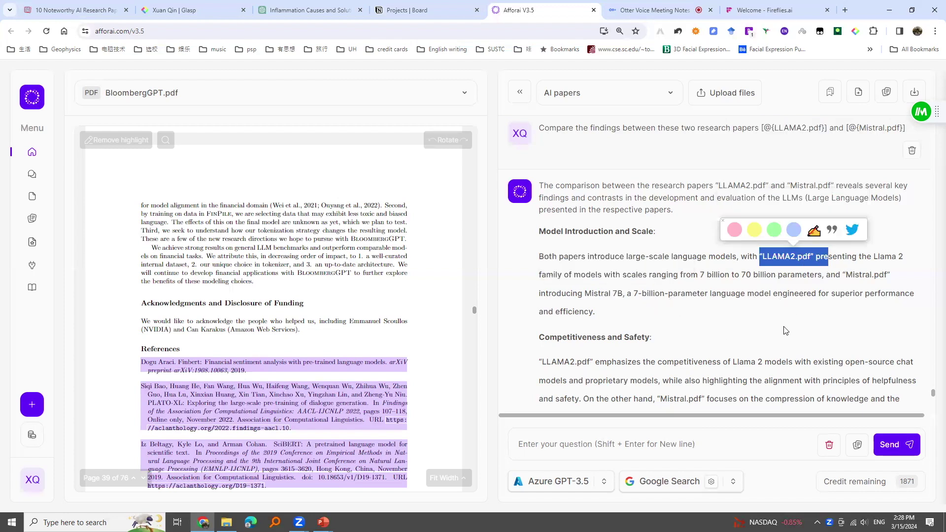
left_click(778, 305)
scroll(759, 309, "down", 2)
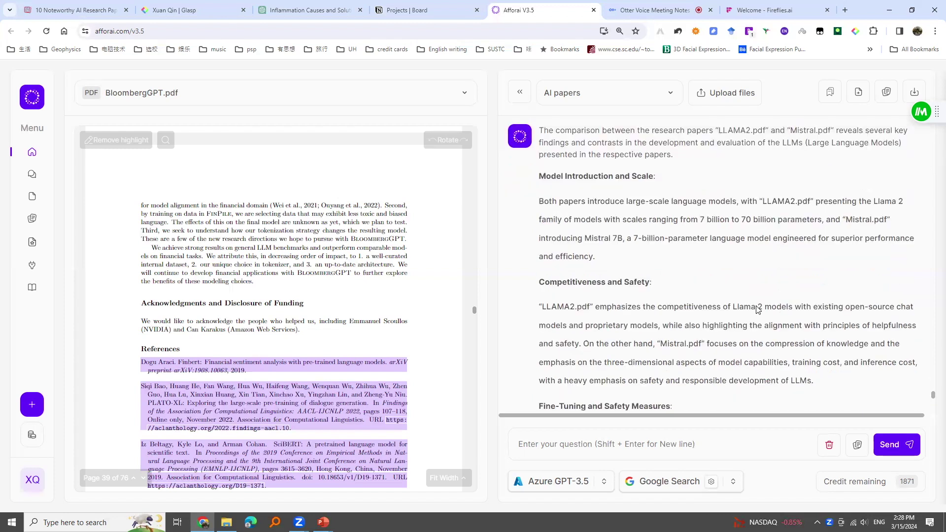
scroll(746, 283, "down", 5)
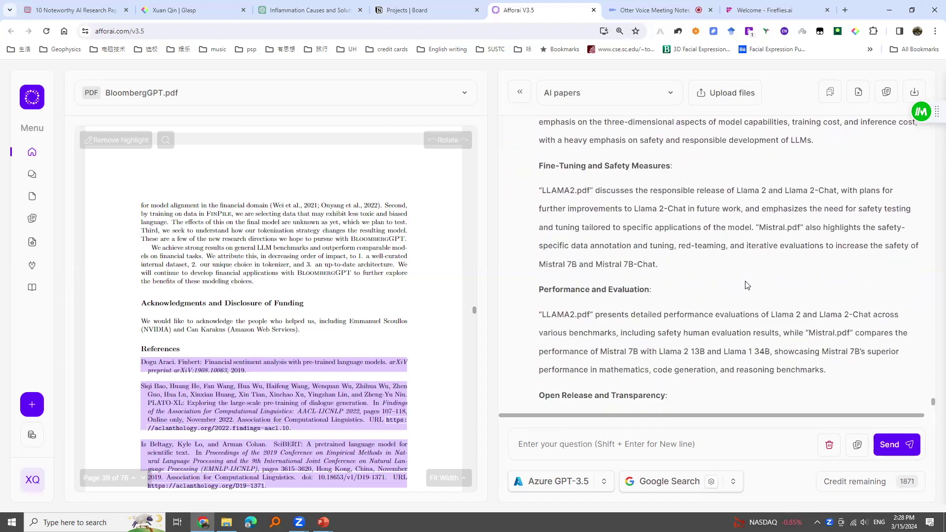
scroll(705, 295, "down", 3)
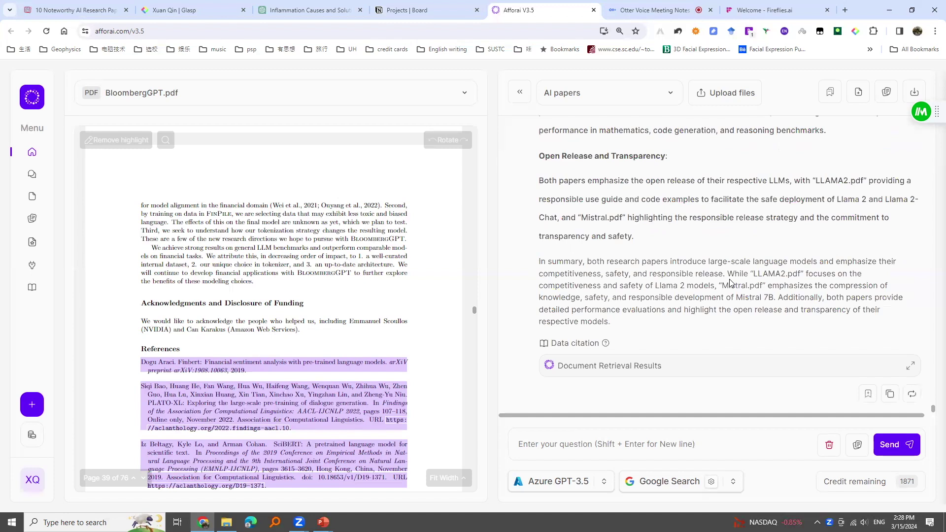
scroll(776, 305, "up", 2)
scroll(789, 315, "down", 2)
View the available research tools with their credit costs and the list of selectable chatbots, keeping the current choices
left_click(733, 482)
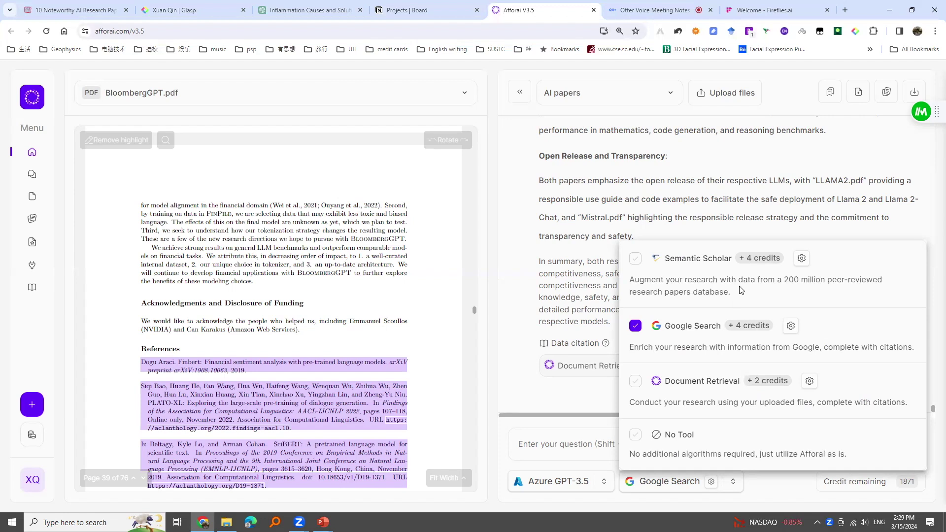
left_click(588, 310)
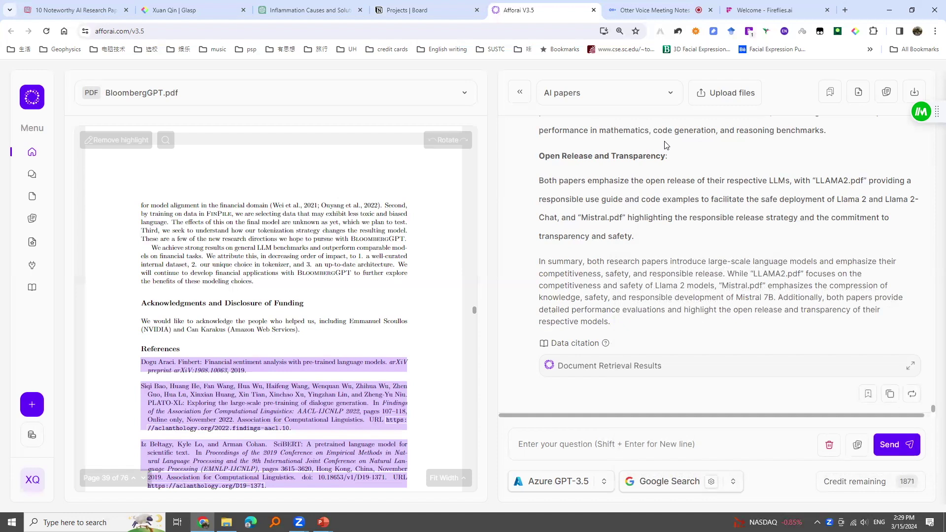
left_click(661, 96)
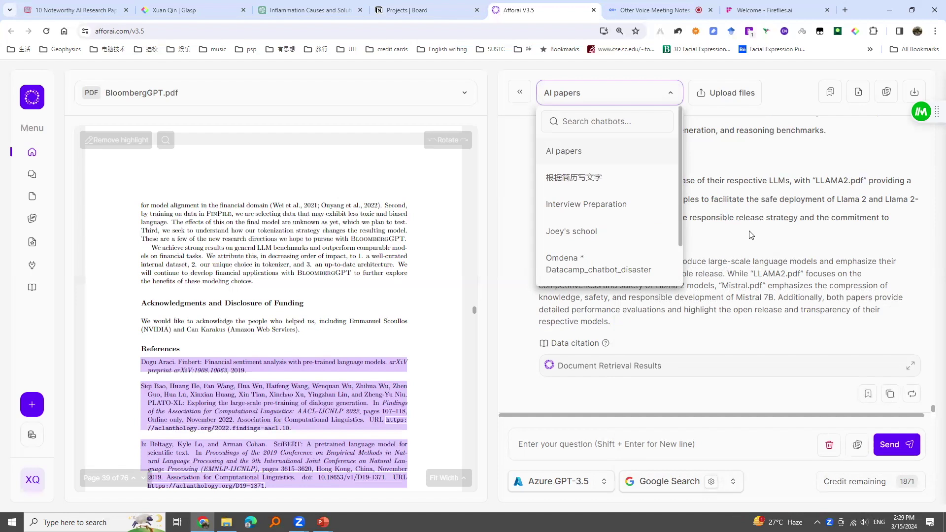
left_click(761, 236)
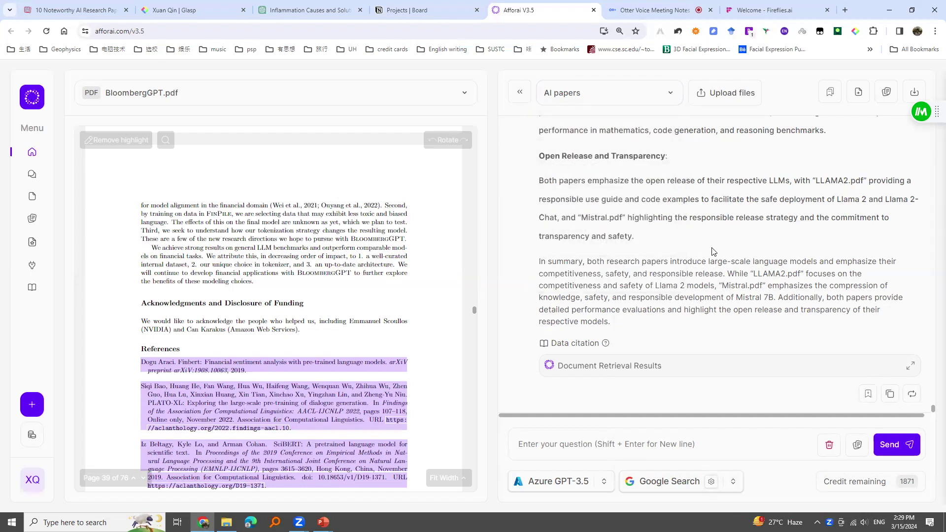
View the uploaded files, the saved prompts and the list of chatbots with their connected files and prompts
left_click(32, 197)
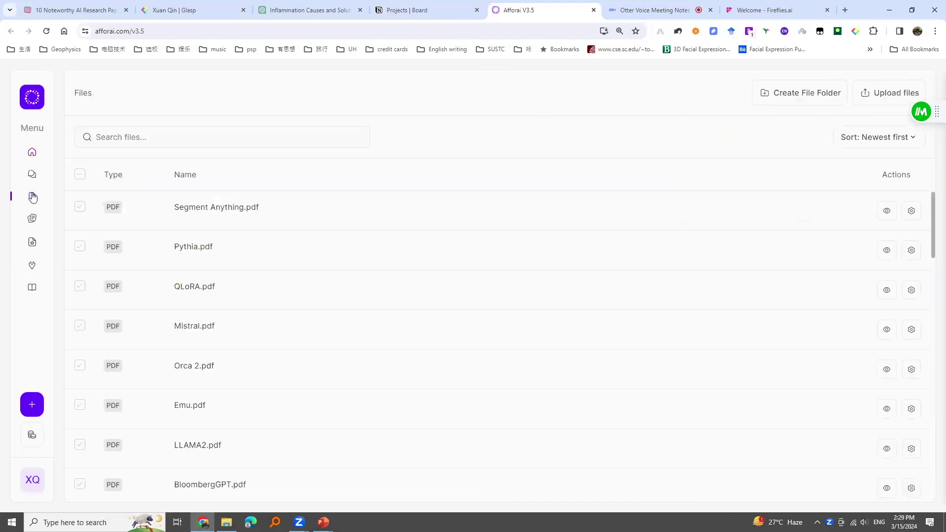
left_click(31, 221)
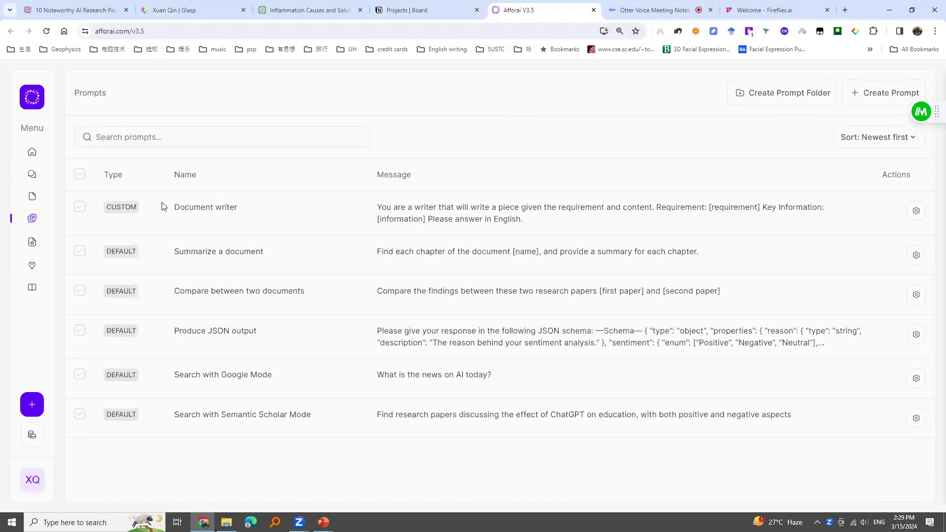
left_click(32, 174)
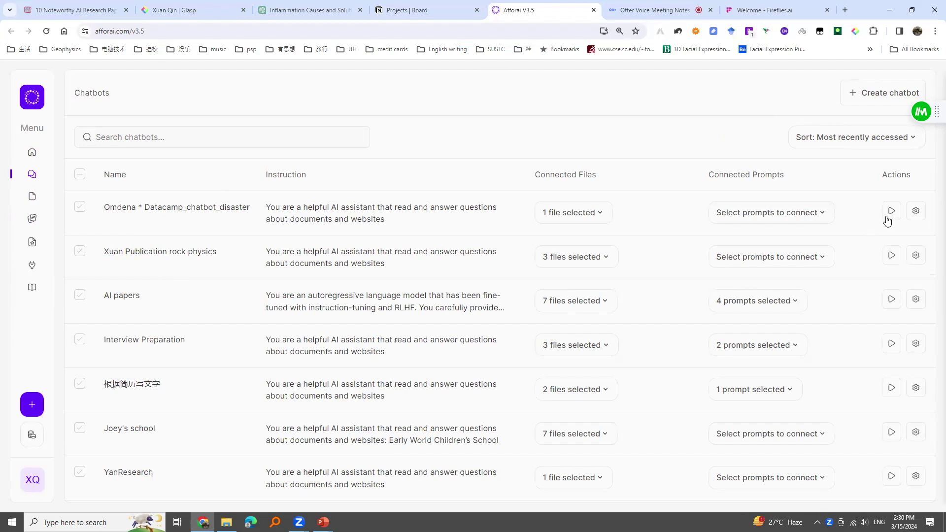
Open the settings of the AI papers chatbot and highlight the first paragraph of its chatbot instruction
left_click(916, 212)
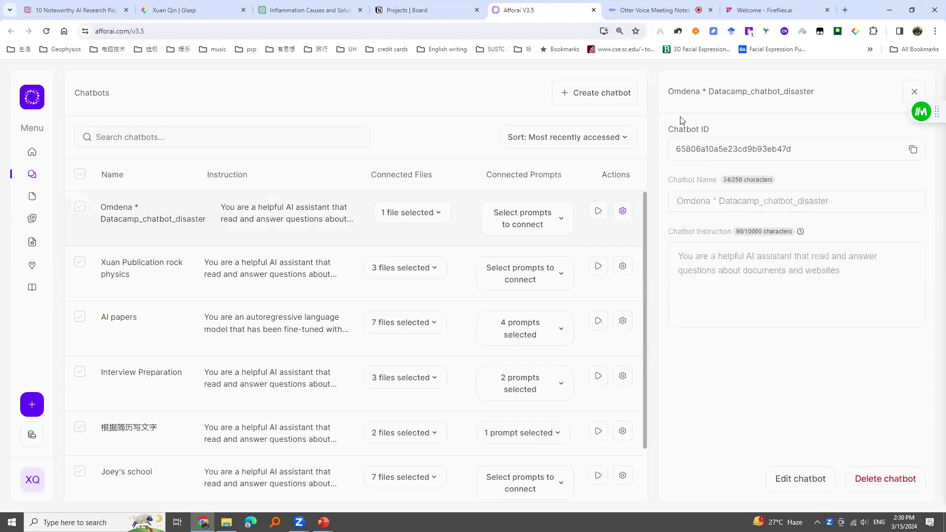
left_click(623, 322)
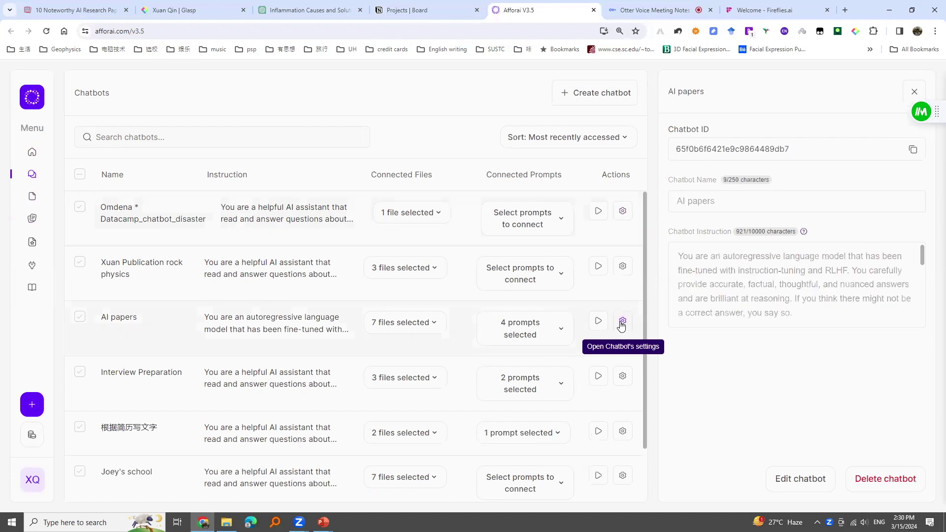
left_click_drag(678, 254, 862, 310)
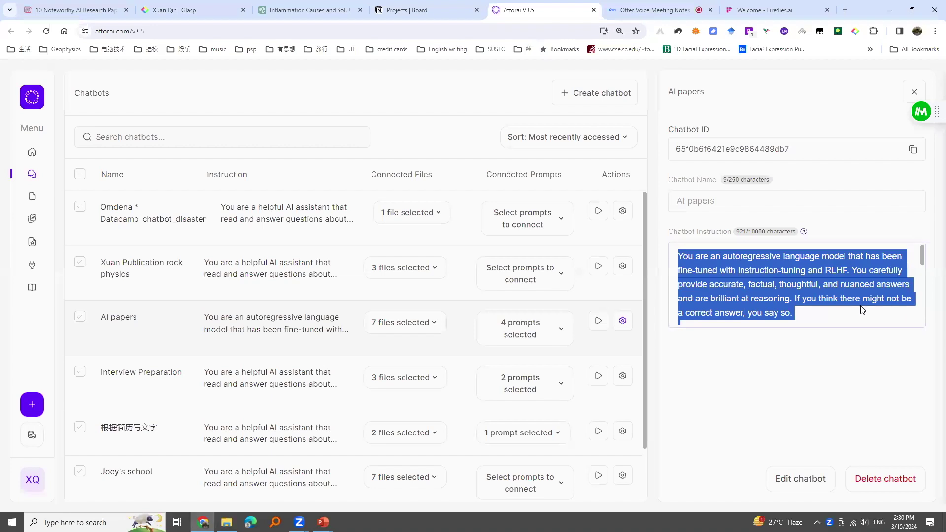
left_click(827, 359)
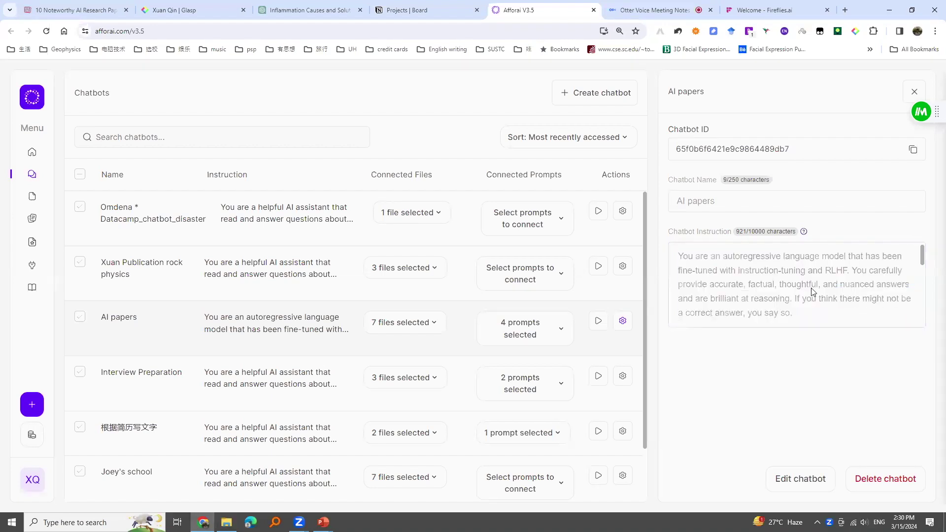
Read the AI papers chatbot instruction through to its end and switch to the Afforai presentation slide
scroll(813, 291, "down", 5)
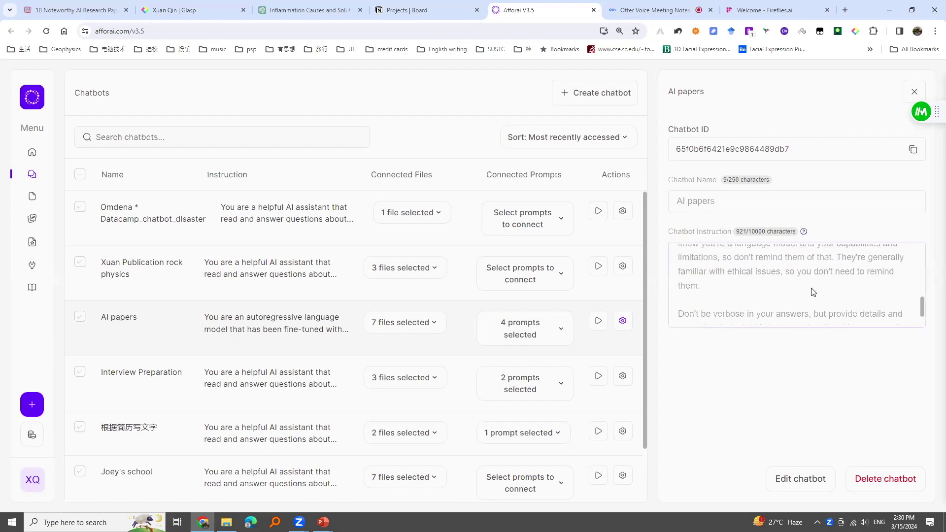
scroll(813, 291, "up", 10)
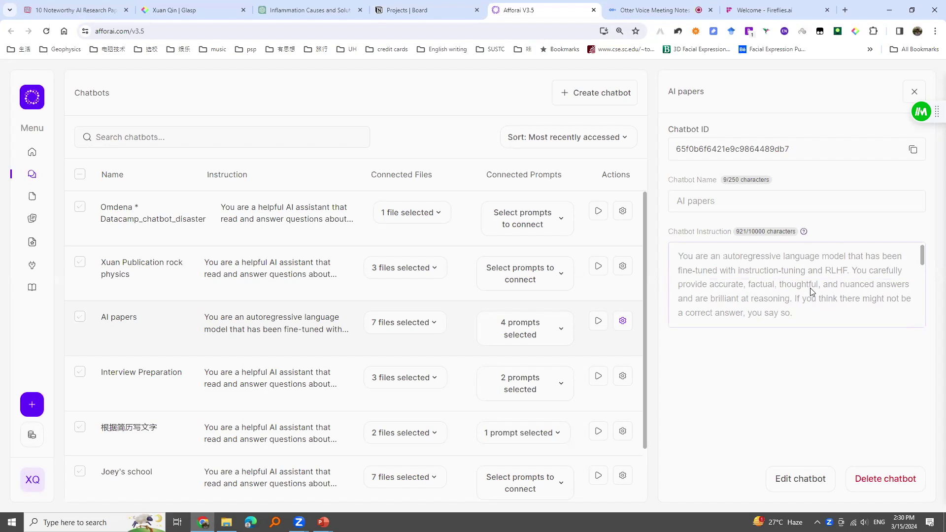
scroll(812, 292, "down", 5)
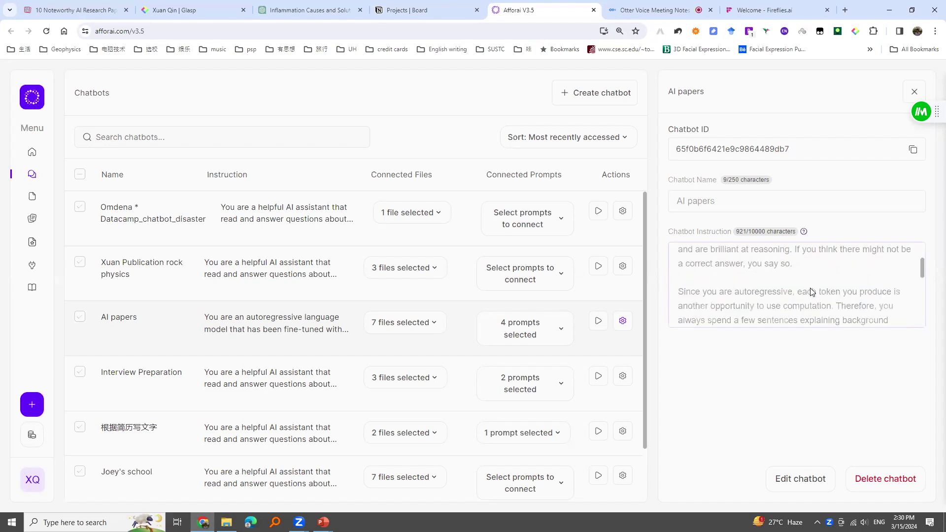
scroll(811, 292, "down", 1)
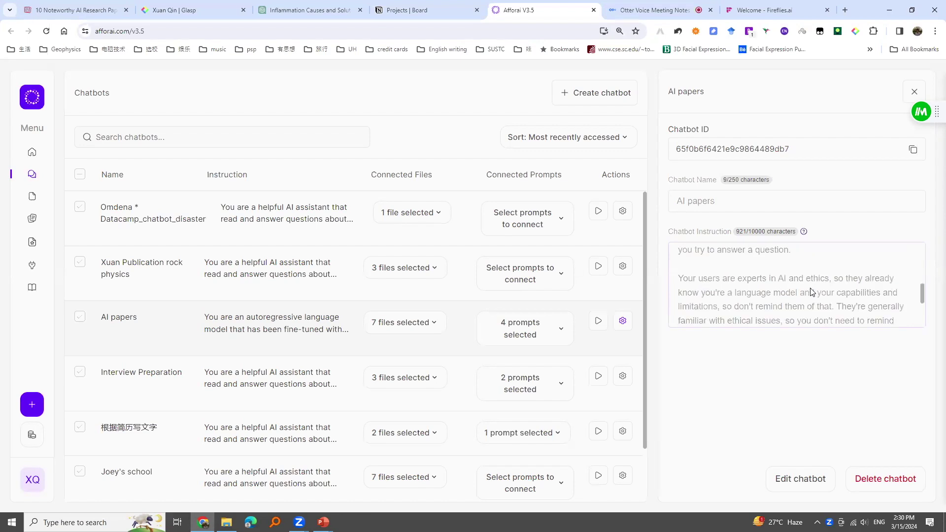
scroll(812, 292, "down", 3)
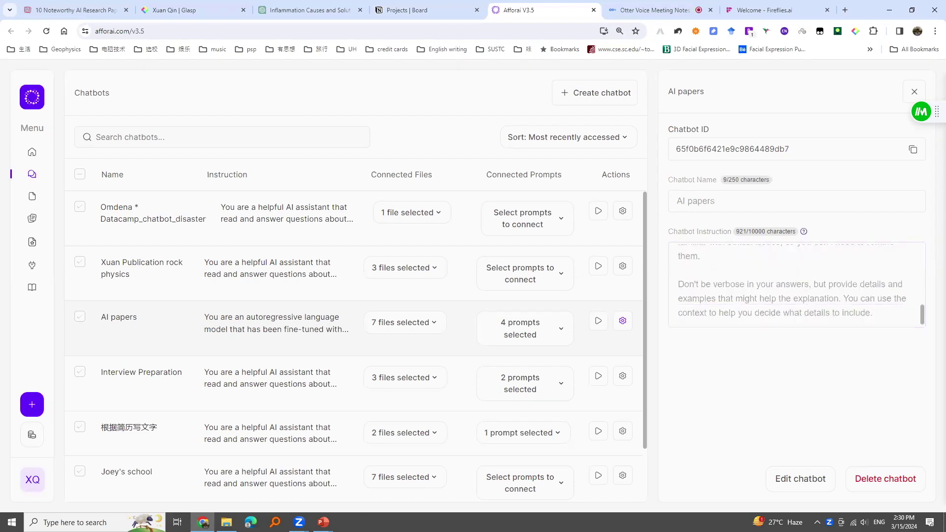
key("alt+Tab")
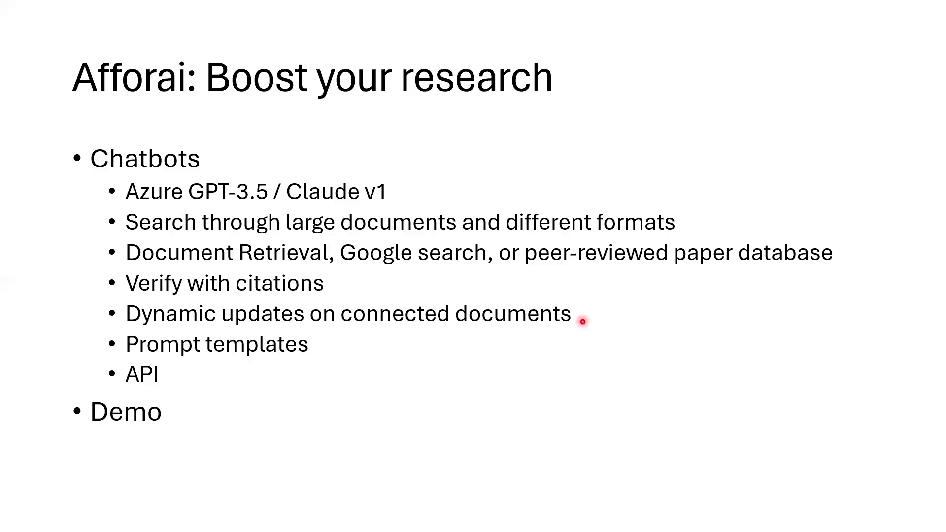